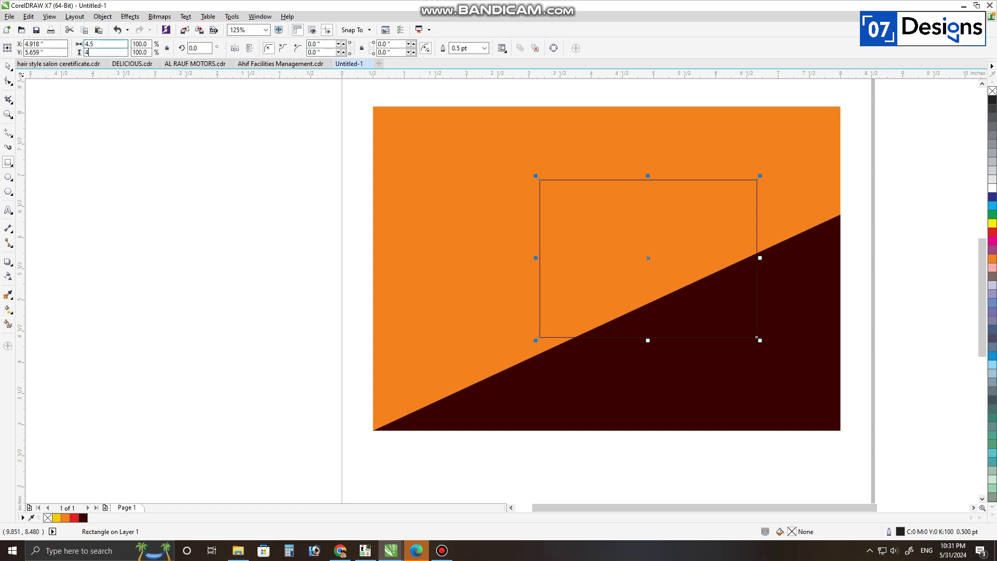
# Step: Make the square 4.5 in, centre it on the page, move it right and fill it dark maroon
pyautogui.write('.5')
pyautogui.press('Return')
pyautogui.press('c')
pyautogui.press('e')
pyautogui.press('Escape')
pyautogui.moveTo(468, 288); pyautogui.dragTo(533, 288)
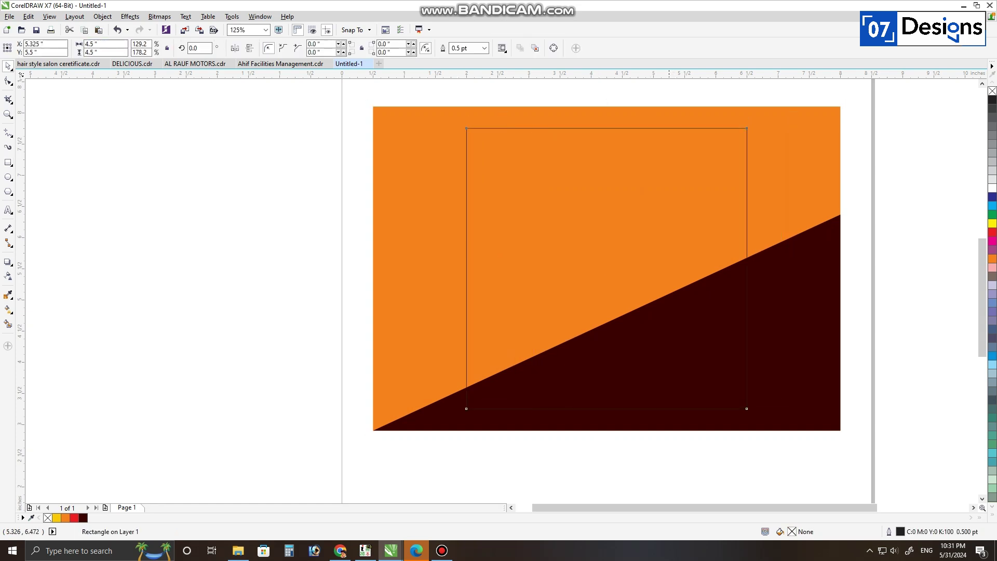
pyautogui.click(83, 517)
# Step: Recolour the diagonal triangle a lighter dark red with K 60 and M 52
pyautogui.moveTo(458, 417); pyautogui.dragTo(449, 431)
pyautogui.hotkey('ctrl', 'z')
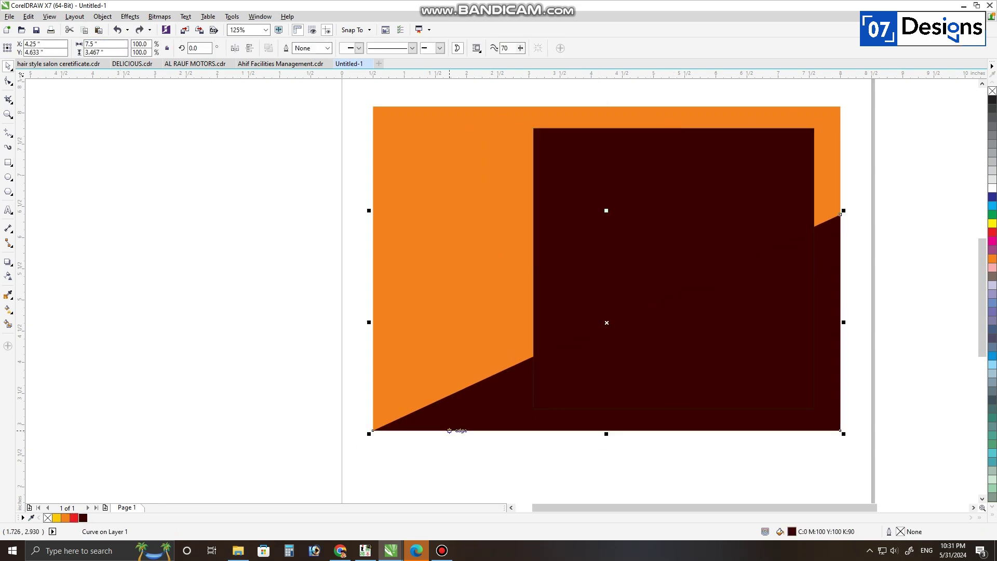
pyautogui.hotkey('shift', 'F11')
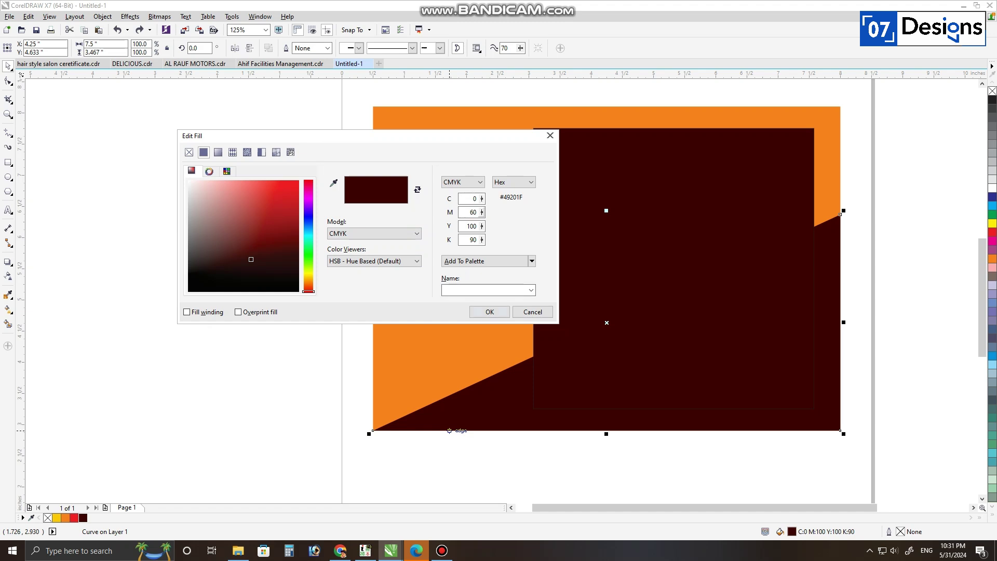
pyautogui.press('Return')
pyautogui.hotkey('shift', 'F11')
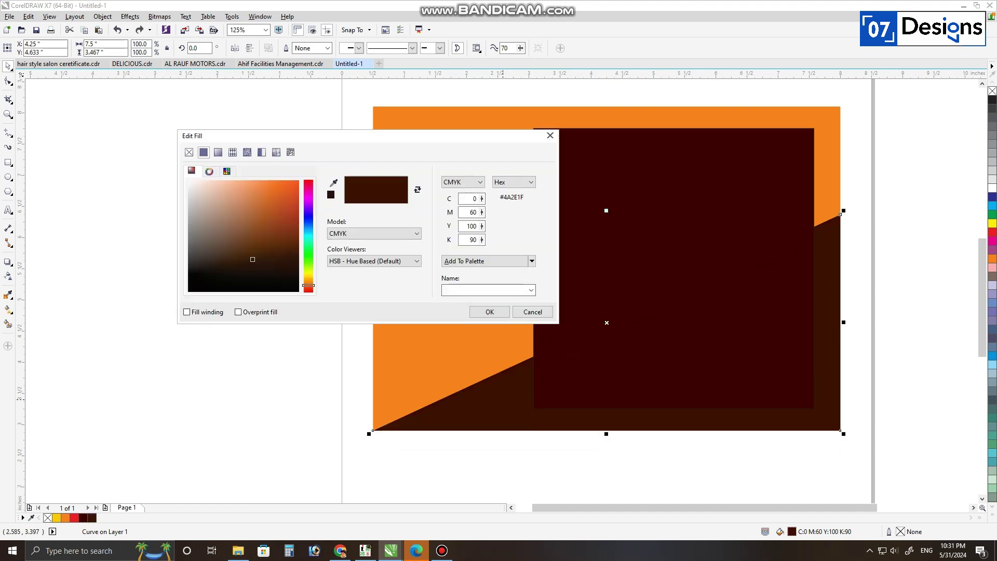
pyautogui.write('60')
pyautogui.hotkey('shift', 'Tab')
pyautogui.hotkey('shift', 'Tab')
pyautogui.write('52')
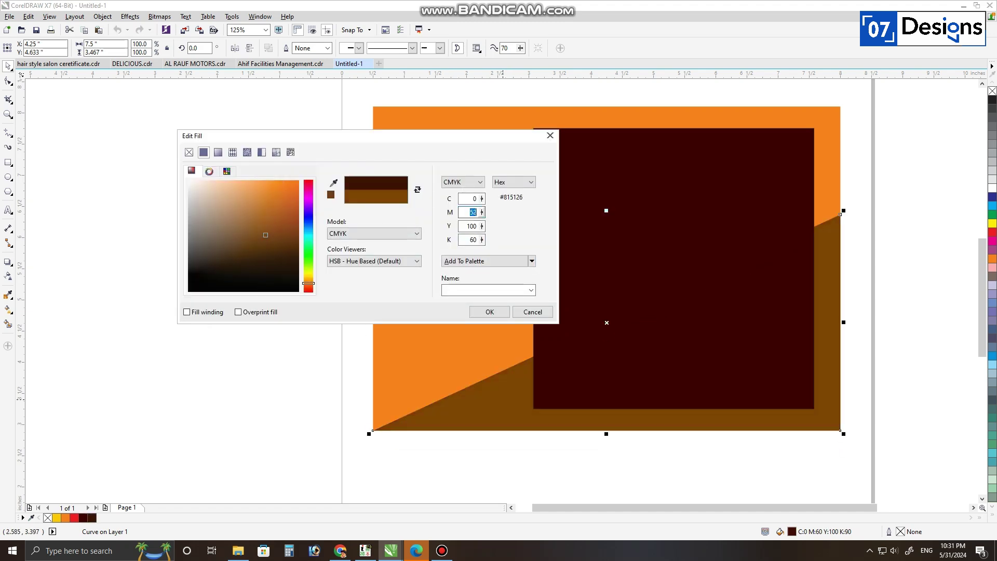
pyautogui.press('Return')
pyautogui.moveTo(733, 302); pyautogui.dragTo(741, 302)
pyautogui.hotkey('ctrl', 'z')
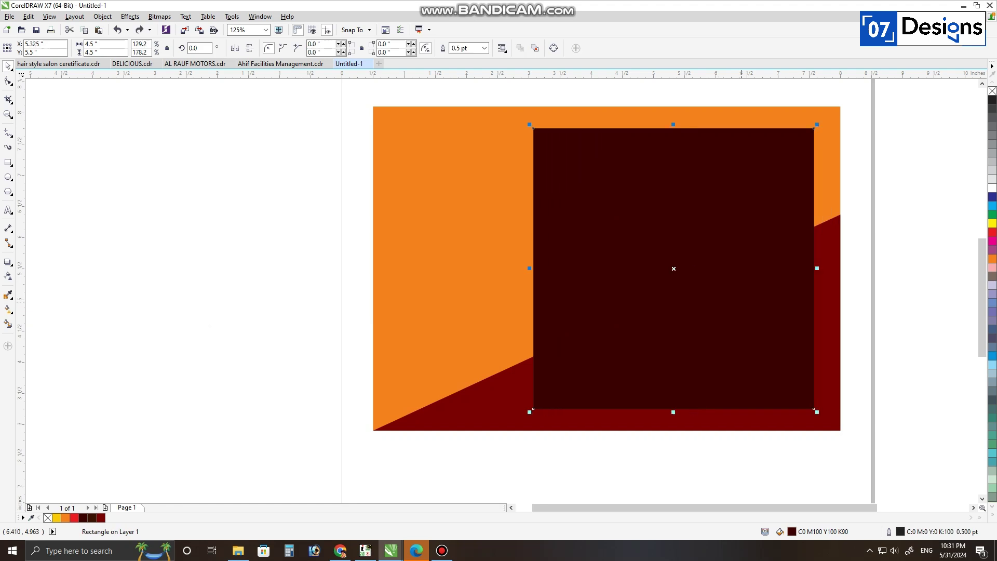
pyautogui.hotkey('ctrl', 'v')
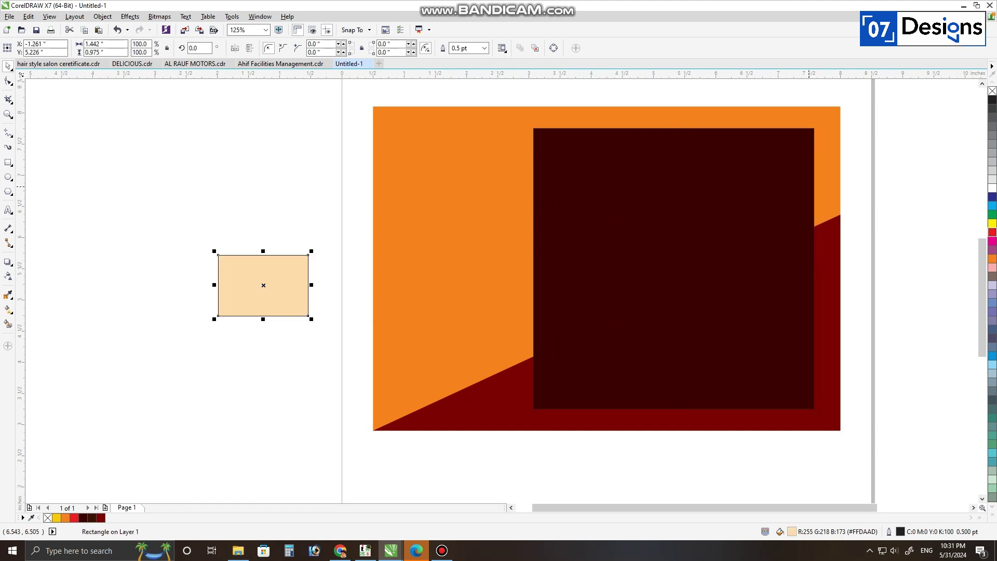
# Step: Apply the Creative Frame effect to the bitmap and trace it into a ragged vector shape
pyautogui.click(160, 16)
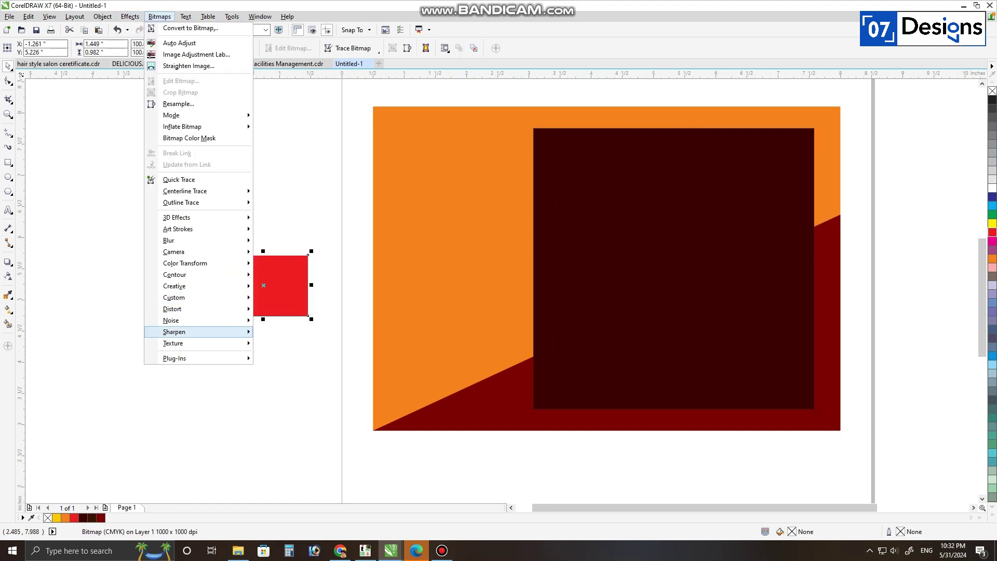
pyautogui.moveTo(177, 286)
pyautogui.click(281, 320)
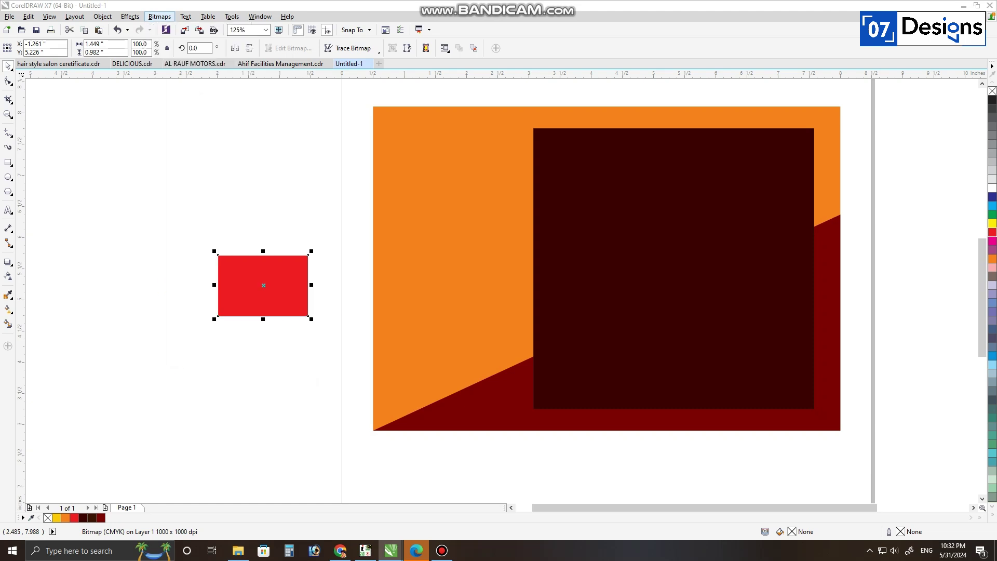
pyautogui.click(528, 353)
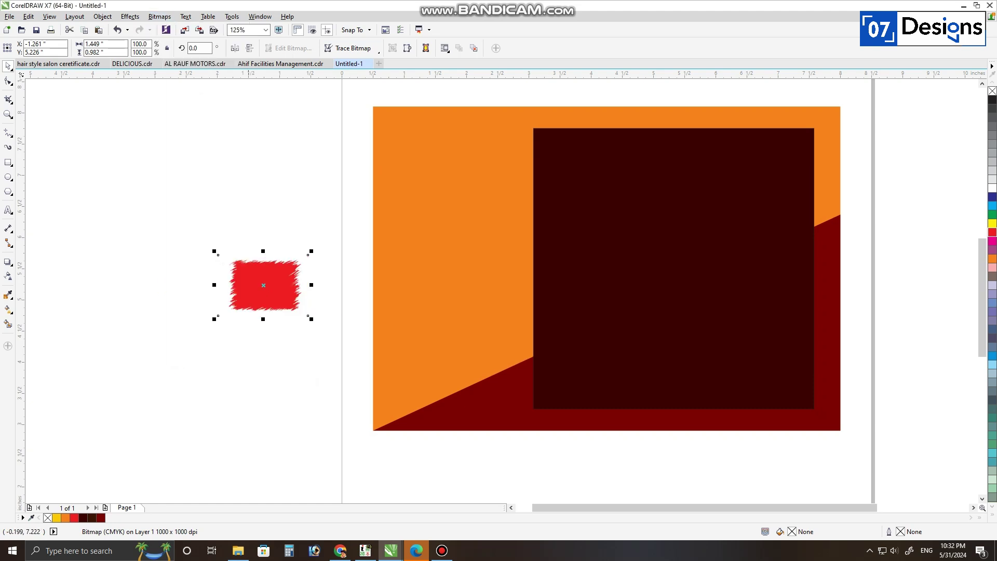
pyautogui.click(353, 49)
pyautogui.click(353, 61)
pyautogui.click(463, 300)
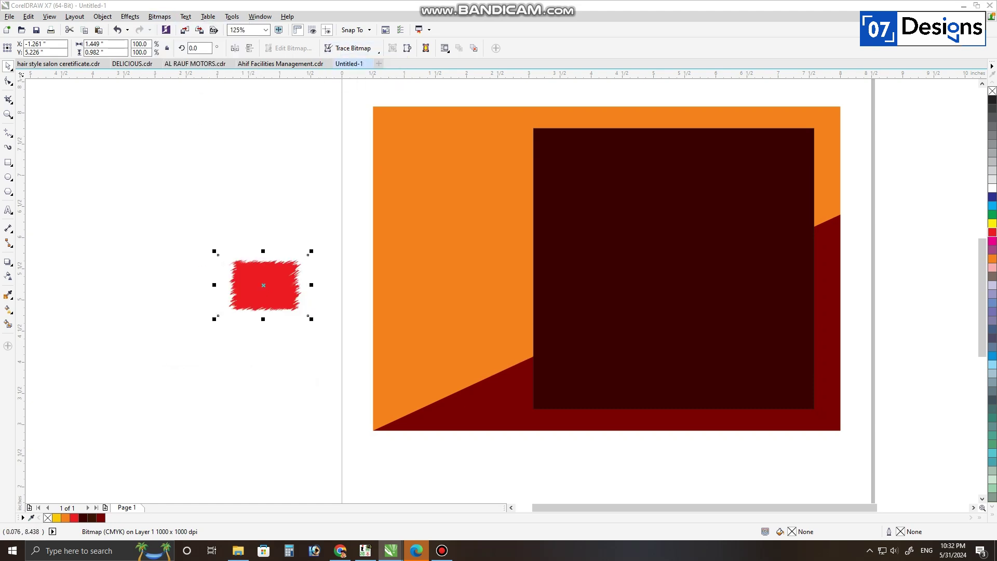
# Step: Fill the ragged shape deep yellow, clip it into the square's top-right and copy it to bottom-left
pyautogui.moveTo(264, 284)
pyautogui.mouseDown()
pyautogui.moveTo(294, 343)
pyautogui.moveTo(762, 111)
pyautogui.moveTo(840, 119)
pyautogui.mouseUp()
pyautogui.click(263, 259)
pyautogui.click(56, 517)
pyautogui.click(791, 152)
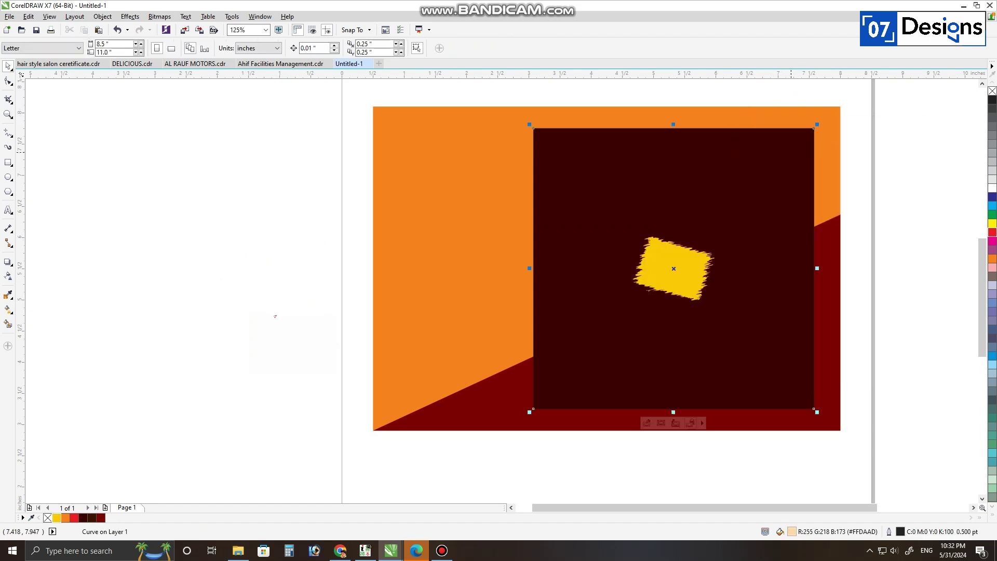
pyautogui.keyDown('ctrl'); pyautogui.click(679, 279); pyautogui.keyUp('ctrl')
pyautogui.moveTo(679, 279); pyautogui.dragTo(788, 146)
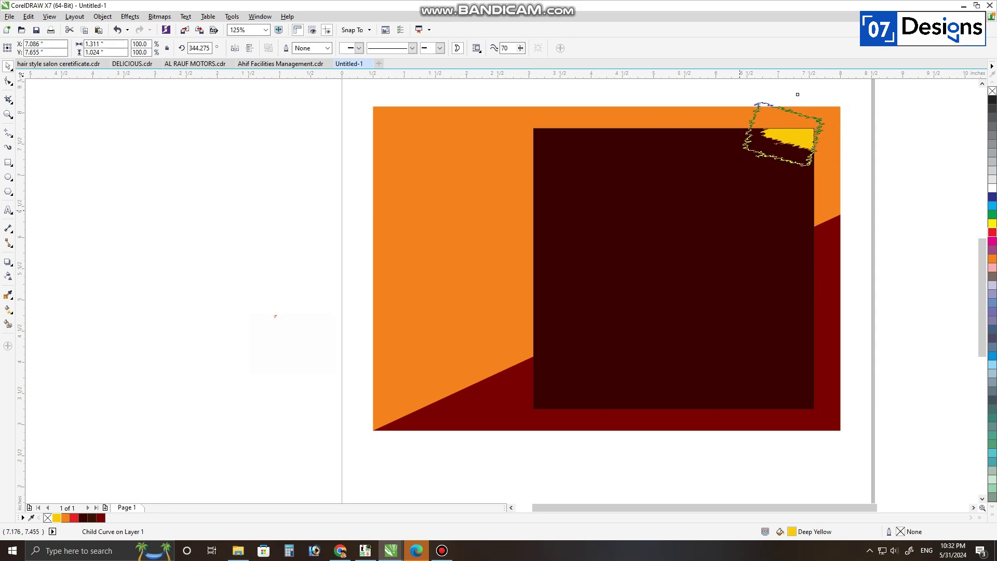
pyautogui.moveTo(797, 94); pyautogui.dragTo(537, 386)
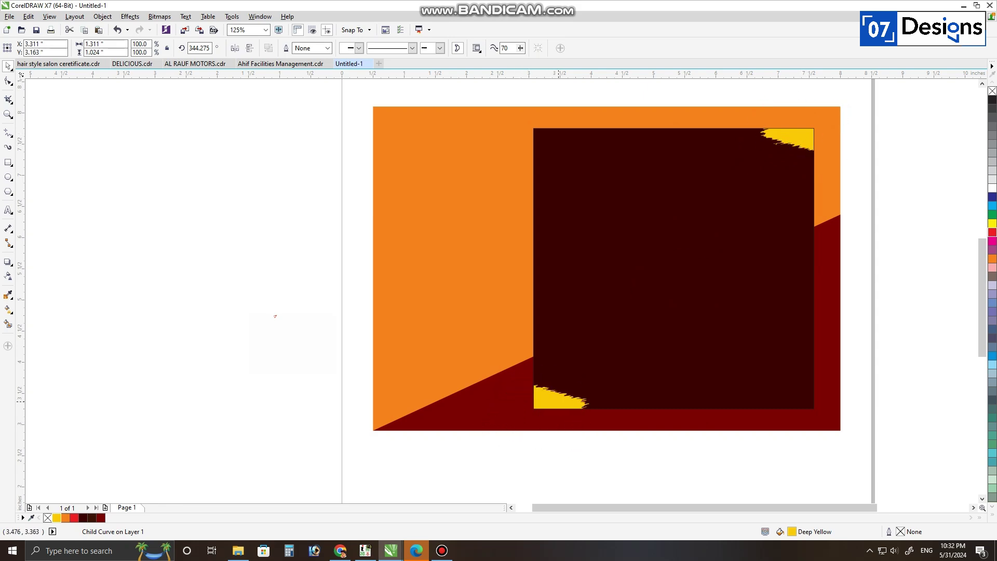
pyautogui.click(337, 366)
# Step: Import the burger photo, centre it on the dark square and size it to fit
pyautogui.hotkey('ctrl', 'i')
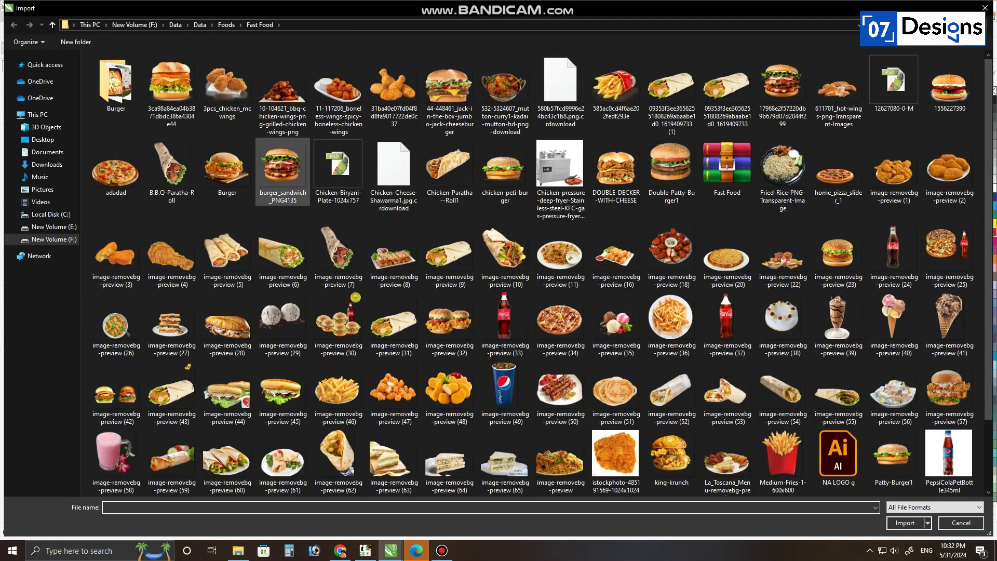
pyautogui.doubleClick(173, 116)
pyautogui.click(348, 136)
pyautogui.moveTo(646, 412); pyautogui.dragTo(573, 344)
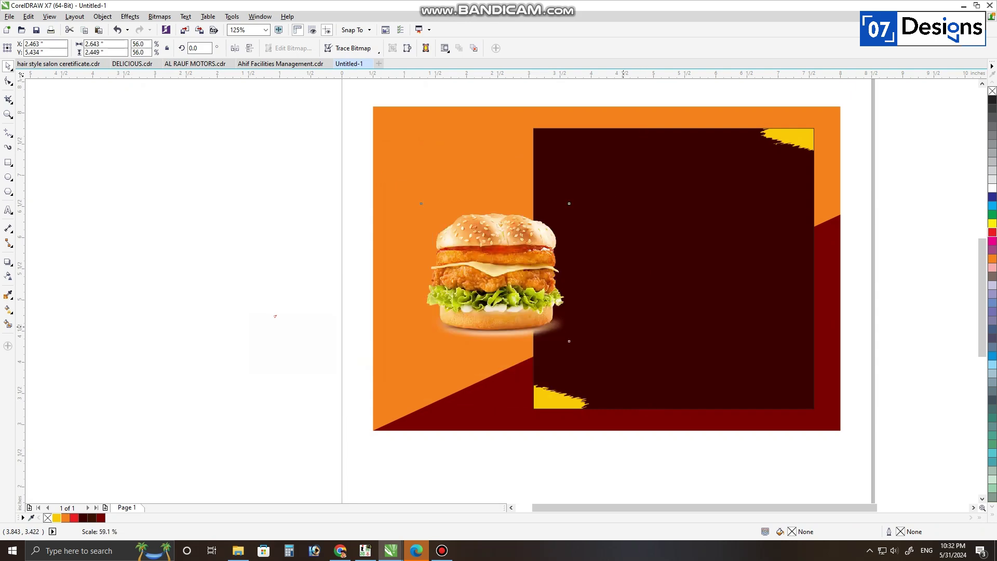
pyautogui.keyDown('shift'); pyautogui.click(603, 337); pyautogui.keyUp('shift')
pyautogui.press('c')
pyautogui.press('e')
pyautogui.press('Escape')
pyautogui.moveTo(674, 291); pyautogui.dragTo(673, 327)
pyautogui.moveTo(751, 377); pyautogui.dragTo(764, 389)
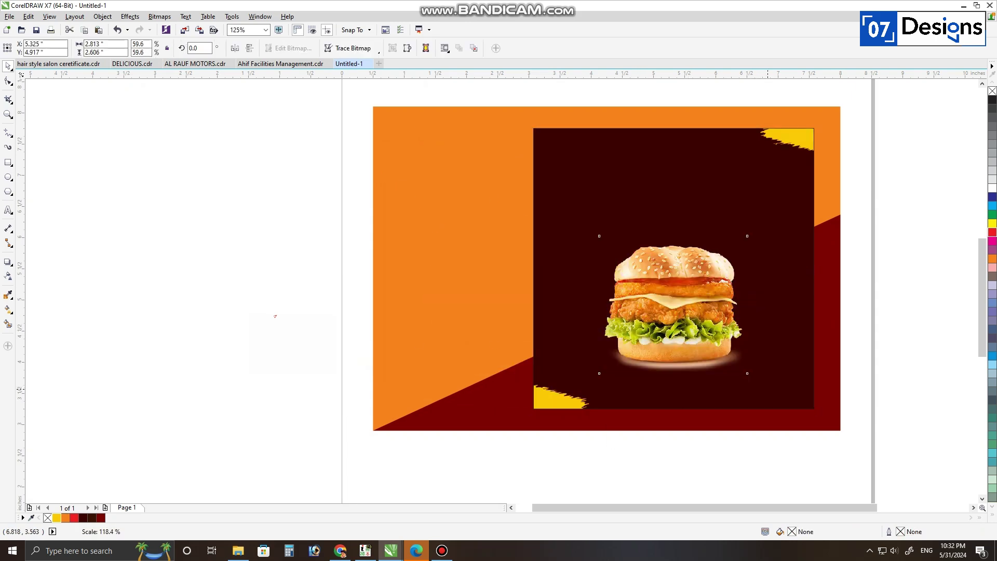
pyautogui.press('F8')
# Step: Type DELICIOUS above the burger in Balloon Extra, coloured deep yellow and enlarged
pyautogui.click(619, 211)
pyautogui.write('DELICIOUS')
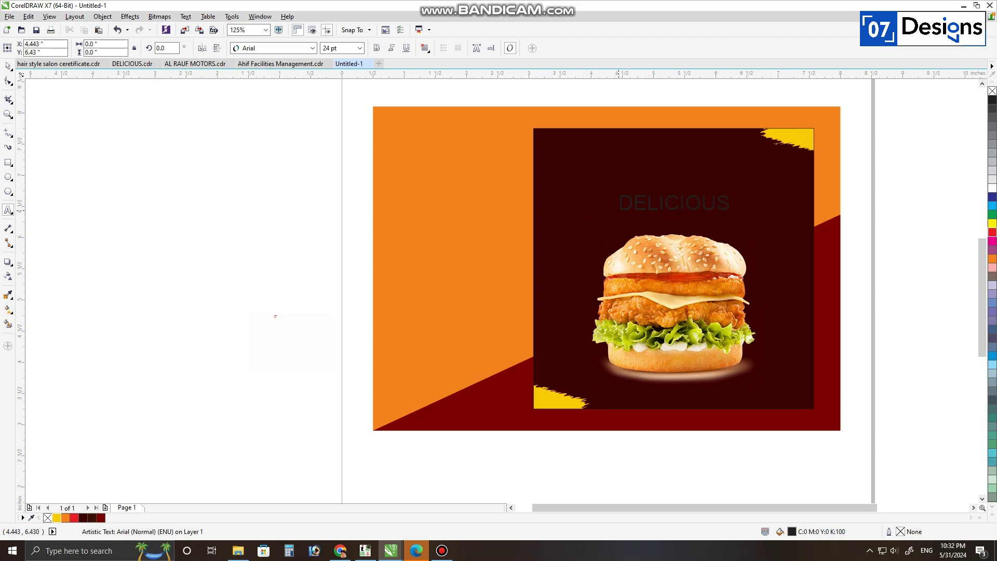
pyautogui.hotkey('ctrl', 'space')
pyautogui.click(312, 48)
pyautogui.click(303, 72)
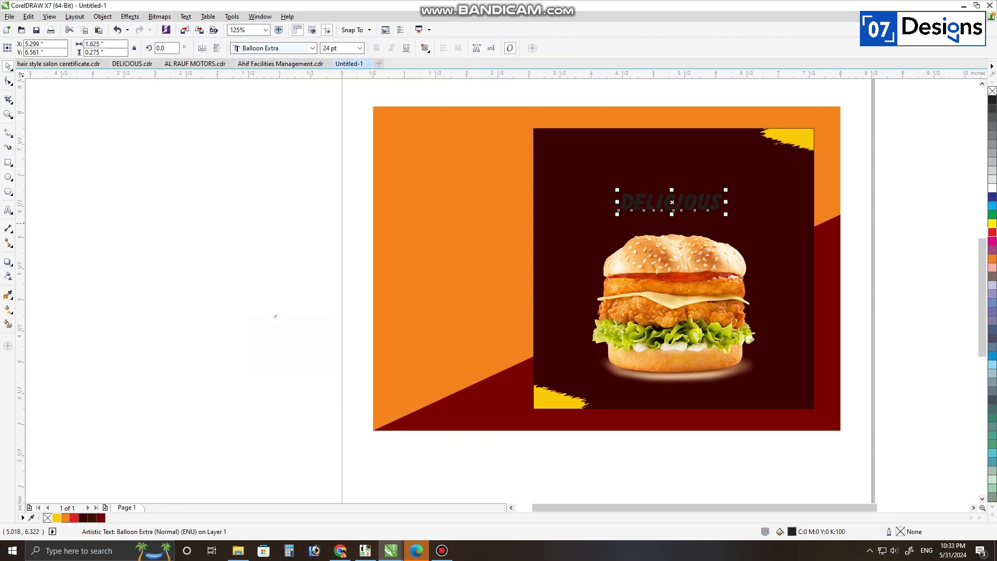
pyautogui.keyDown('shift'); pyautogui.click(727, 217); pyautogui.keyUp('shift')
pyautogui.click(716, 204)
pyautogui.click(57, 517)
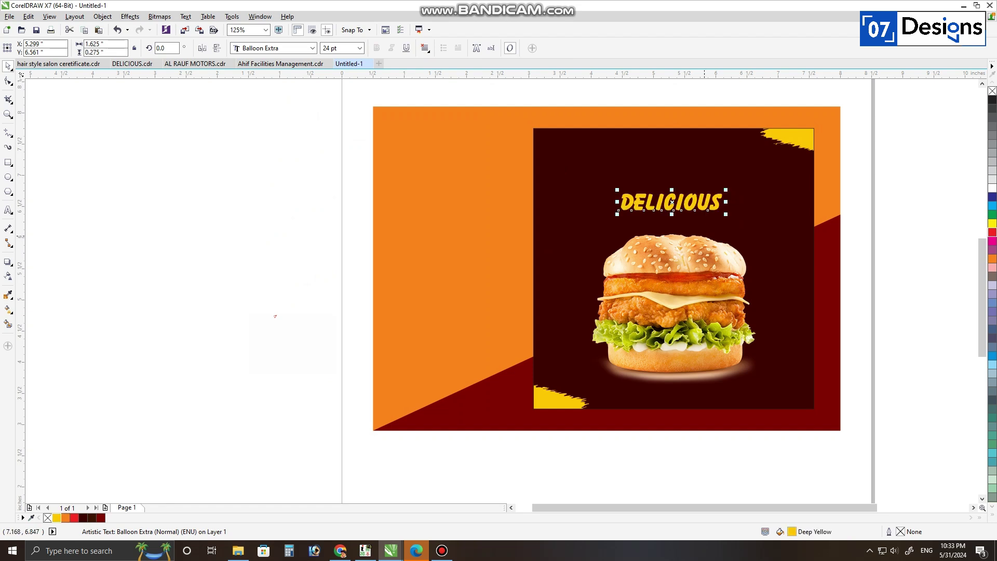
pyautogui.moveTo(726, 215); pyautogui.dragTo(759, 242)
# Step: Copy it below, retype it as BURGERS in Arial, and align it under DELICIOUS
pyautogui.rightClick(706, 212)
pyautogui.press('F8')
pyautogui.hotkey('ctrl', 'a')
pyautogui.write('BU')
pyautogui.hotkey('ctrl', 'space')
pyautogui.click(312, 48)
pyautogui.click(505, 125)
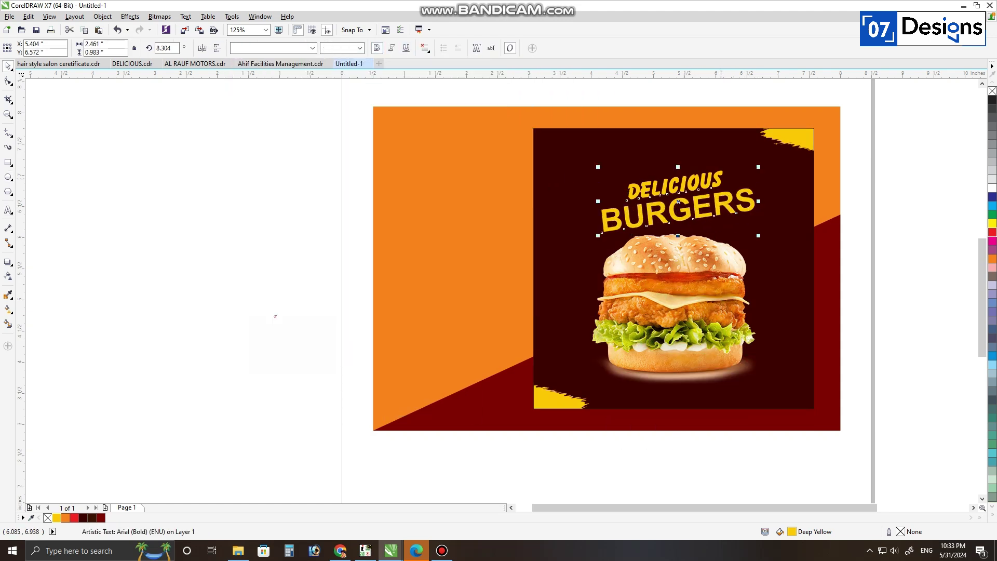
pyautogui.moveTo(678, 202); pyautogui.dragTo(675, 202)
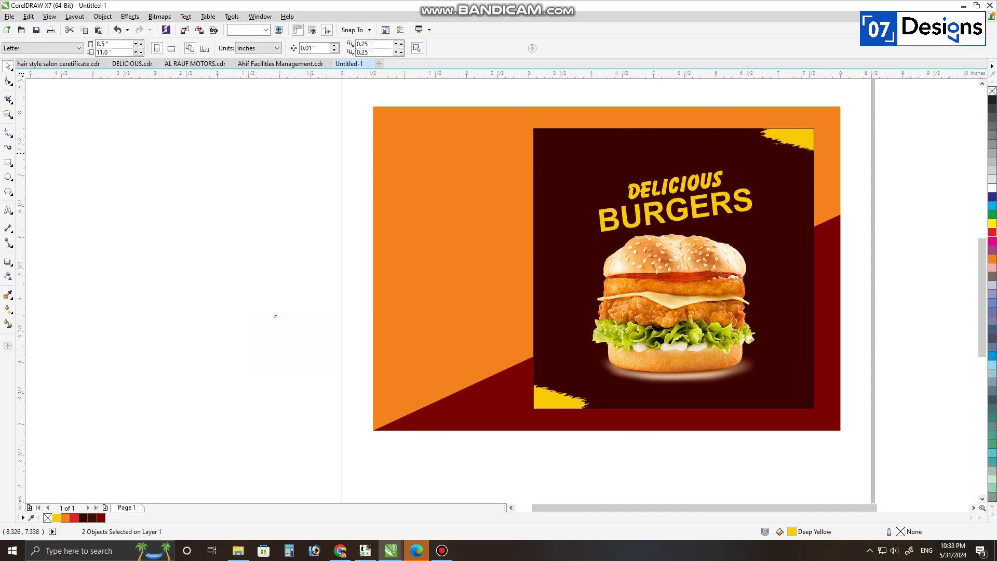
# Step: Copy a grain texture image from Google Images and paste it into the design at 4%
pyautogui.hotkey('alt', 'Tab')
pyautogui.press('Tab')
pyautogui.click(699, 11)
pyautogui.rightClick(811, 197)
pyautogui.click(853, 365)
pyautogui.hotkey('alt', 'Tab')
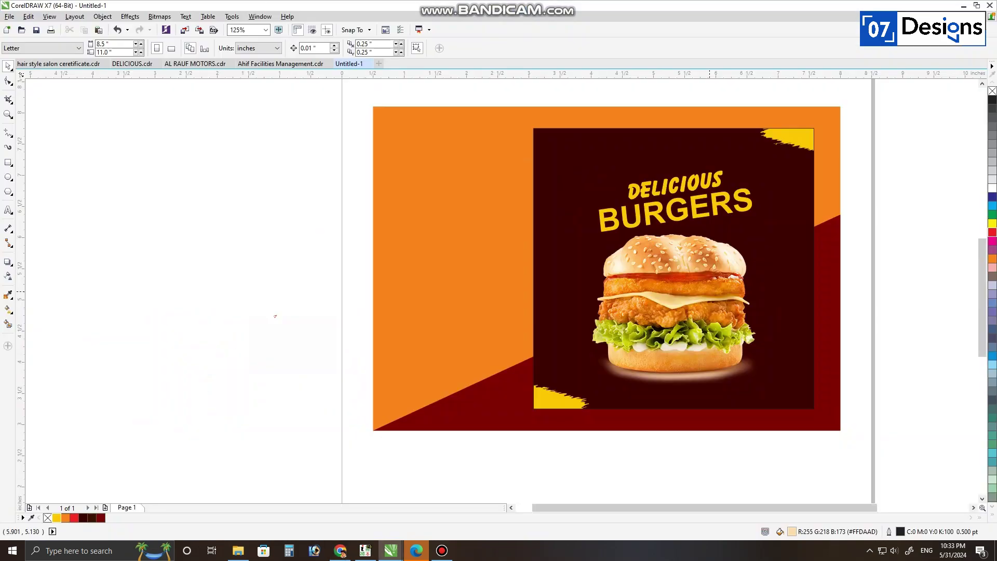
pyautogui.hotkey('ctrl', 'v')
pyautogui.write('4')
pyautogui.press('Return')
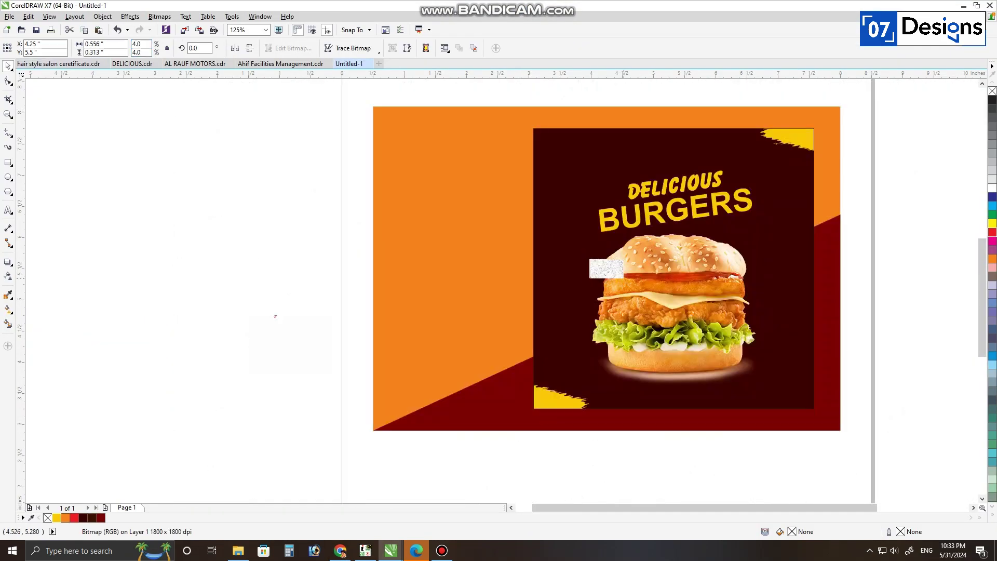
# Step: PowerClip the grain texture inside BURGERS and enlarge it to cover the whole word
pyautogui.moveTo(624, 279); pyautogui.dragTo(673, 306)
pyautogui.moveTo(634, 276); pyautogui.dragTo(462, 225)
pyautogui.rightClick(462, 225)
pyautogui.click(496, 231)
pyautogui.click(676, 210)
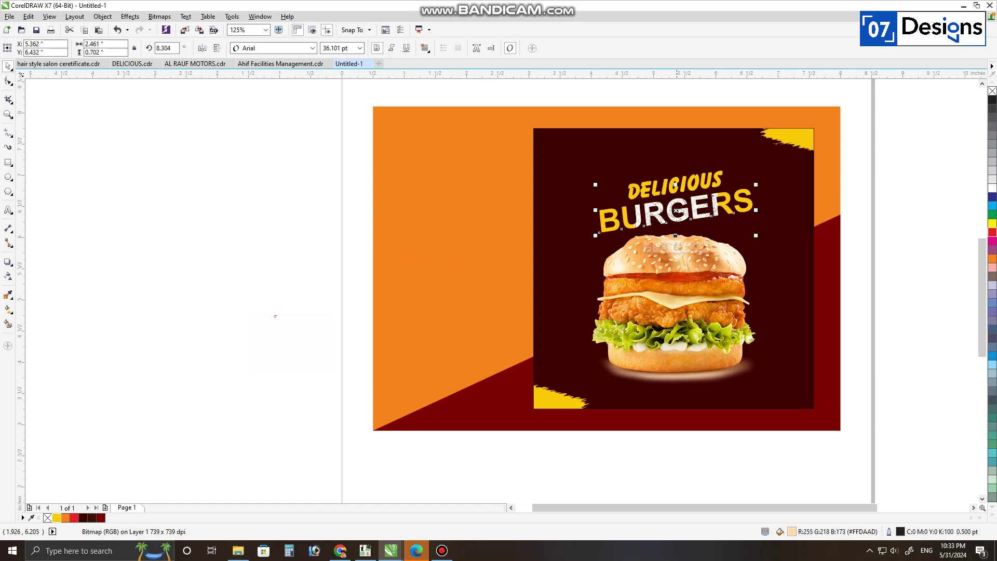
pyautogui.keyDown('ctrl'); pyautogui.click(677, 210); pyautogui.keyUp('ctrl')
pyautogui.moveTo(722, 238)
pyautogui.mouseDown()
pyautogui.moveTo(761, 261)
pyautogui.moveTo(585, 155)
pyautogui.mouseUp()
pyautogui.click(779, 263)
# Step: Select both headline lines and slant the headline slightly clockwise
pyautogui.scroll(1, 757, 215)
pyautogui.moveTo(753, 253); pyautogui.dragTo(773, 262)
pyautogui.scroll(-1, 623, 217)
pyautogui.click(734, 162)
pyautogui.moveTo(735, 162)
pyautogui.mouseDown()
pyautogui.moveTo(677, 196)
pyautogui.moveTo(641, 189)
pyautogui.mouseUp()
pyautogui.moveTo(698, 166); pyautogui.dragTo(701, 201)
pyautogui.click(784, 208)
pyautogui.hotkey('ctrl', 'z')
pyautogui.click(784, 208)
# Step: Drop a copy of DELICIOUS onto the burger and begin retyping it as 24
pyautogui.moveTo(643, 180); pyautogui.dragTo(694, 247)
pyautogui.rightClick(694, 247)
pyautogui.press('F8')
pyautogui.hotkey('ctrl', 'a')
pyautogui.write('24')
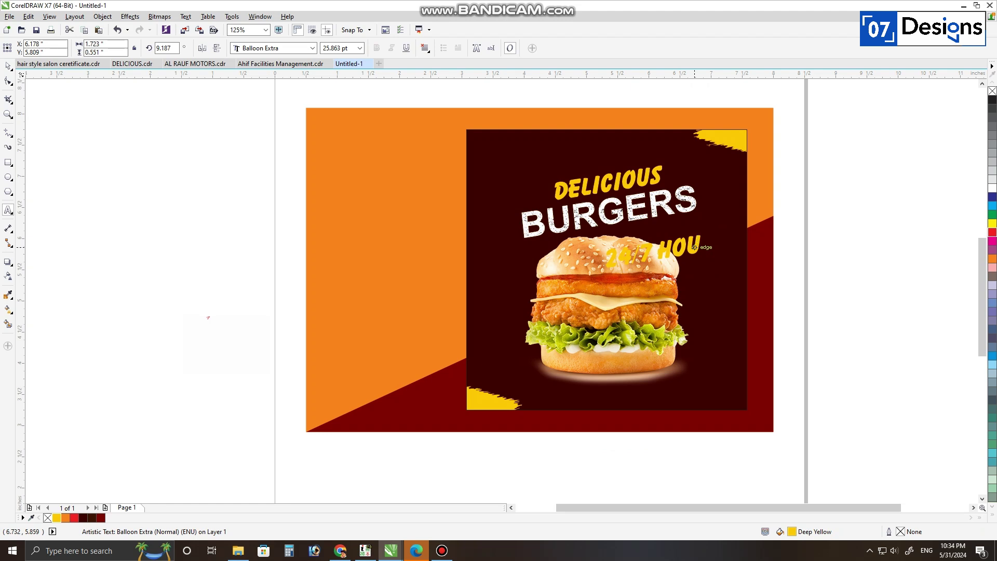
# Step: Change the tagline to '24/7 DELIVERY' and shrink it into place under BURGERS
pyautogui.moveTo(699, 247); pyautogui.dragTo(658, 253)
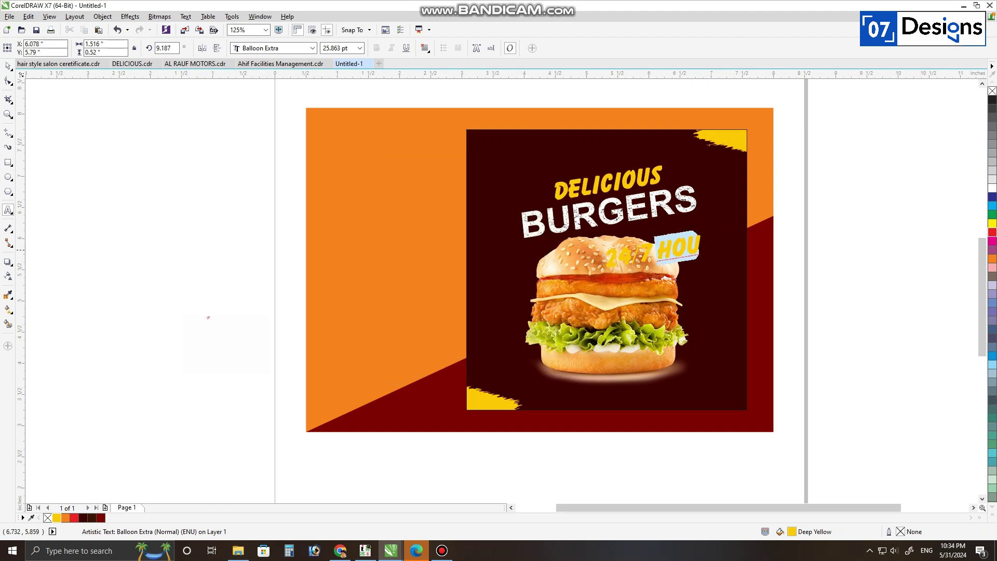
pyautogui.write('DELIVERY')
pyautogui.hotkey('ctrl', 'space')
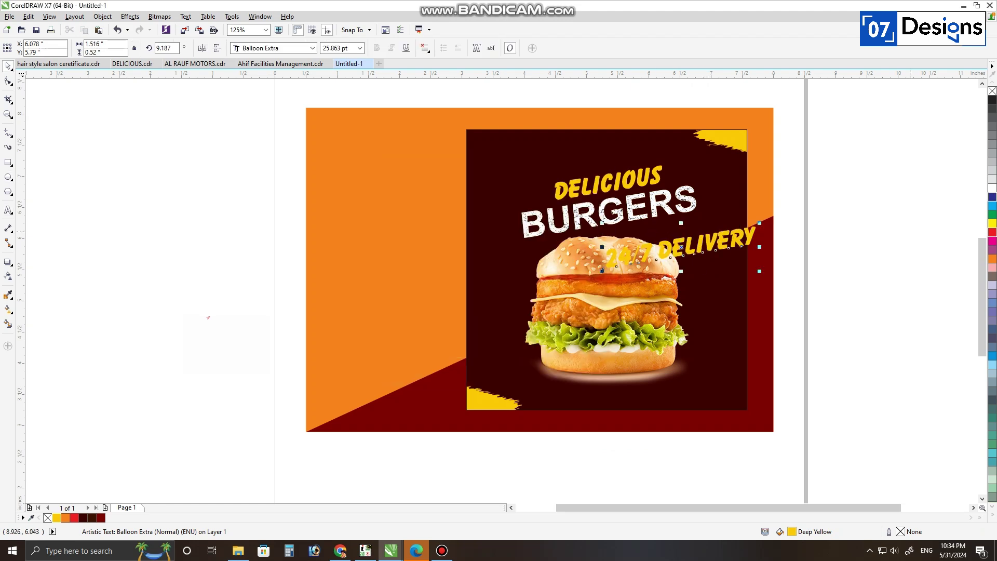
pyautogui.click(992, 188)
pyautogui.moveTo(761, 270); pyautogui.dragTo(723, 203)
# Step: Colour the tagline deep yellow and right-align it with BURGERS
pyautogui.scroll(1, 676, 227)
pyautogui.click(57, 518)
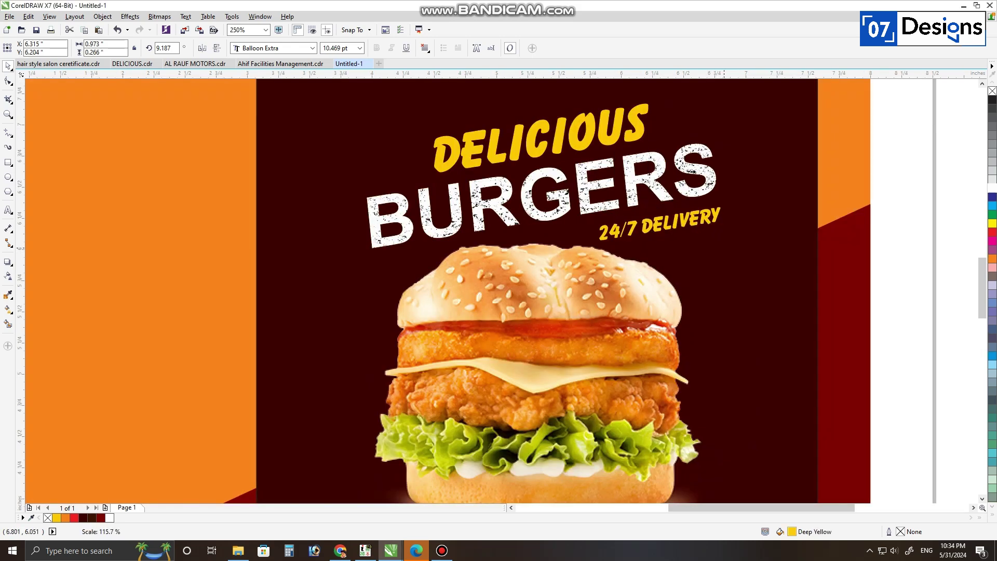
pyautogui.keyDown('shift'); pyautogui.click(702, 186); pyautogui.keyUp('shift')
pyautogui.press('r')
pyautogui.scroll(-2, 734, 213)
pyautogui.click(522, 140)
# Step: Draw a small circle with no outline near the square's top-left corner
pyautogui.moveTo(522, 140); pyautogui.dragTo(810, 353)
pyautogui.hotkey('shift', 'F2')
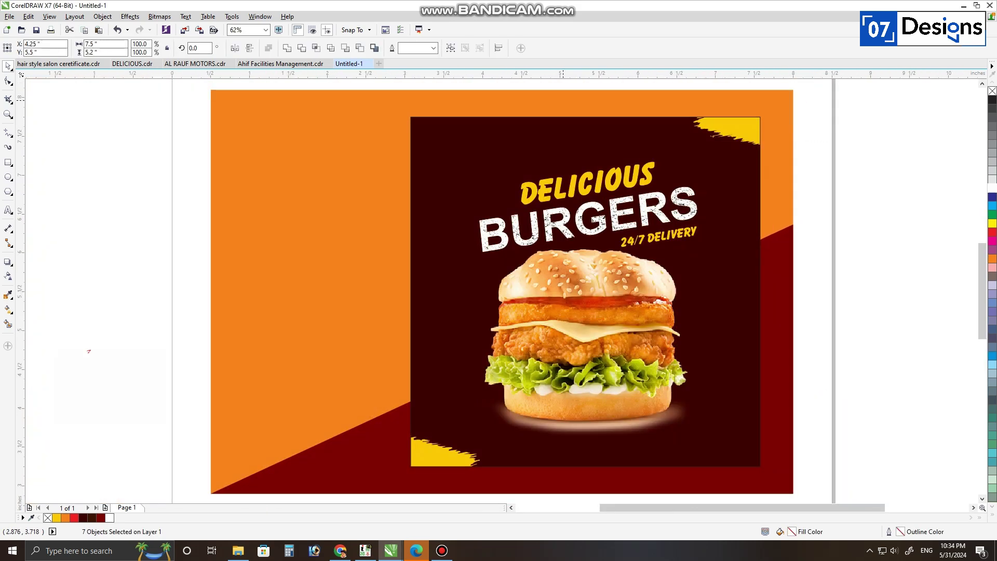
pyautogui.click(812, 353)
pyautogui.scroll(1, 478, 120)
pyautogui.press('F7')
pyautogui.scroll(-1, 475, 183)
pyautogui.scroll(2, 415, 153)
pyautogui.moveTo(416, 155)
pyautogui.mouseDown()
pyautogui.moveTo(480, 176)
pyautogui.moveTo(449, 179)
pyautogui.mouseUp()
pyautogui.rightClick(48, 518)
# Step: Duplicate the circle to the right repeatedly to form a row of dots
pyautogui.scroll(1, 426, 170)
pyautogui.rightClick(480, 175)
pyautogui.hotkey('ctrl', 'r')
pyautogui.hotkey('ctrl', 'r')
pyautogui.hotkey('ctrl', 'r')
pyautogui.keyDown('shift'); pyautogui.click(439, 176); pyautogui.keyUp('shift')
pyautogui.hotkey('ctrl', 'z')
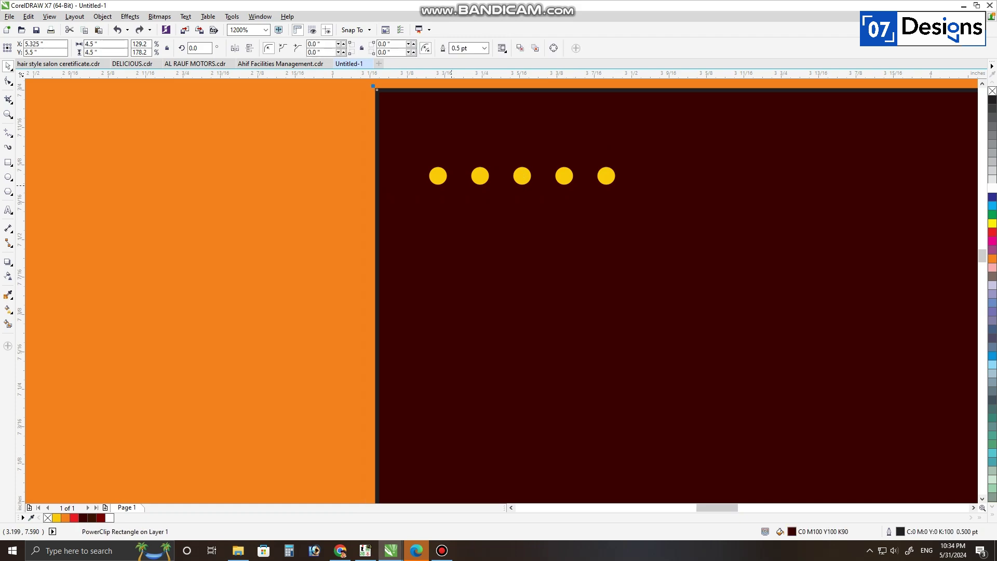
# Step: Copy the dot row downward twice to make a three-row grid
pyautogui.moveTo(389, 152); pyautogui.dragTo(836, 256)
pyautogui.moveTo(565, 176); pyautogui.dragTo(565, 215)
pyautogui.rightClick(565, 215)
pyautogui.hotkey('ctrl', 'r')
pyautogui.scroll(-2, 486, 166)
pyautogui.press('Escape')
pyautogui.scroll(-1, 400, 176)
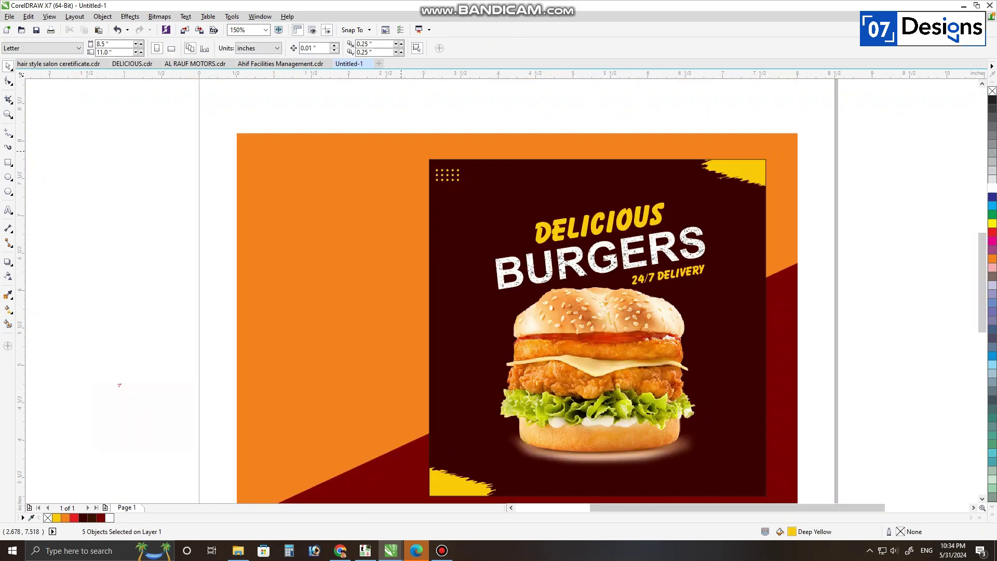
# Step: Enlarge the 15-dot grid and place a copy in the square's bottom-right corner
pyautogui.moveTo(401, 151); pyautogui.dragTo(478, 195)
pyautogui.scroll(2, 457, 175)
pyautogui.moveTo(468, 147); pyautogui.dragTo(499, 132)
pyautogui.scroll(-2, 446, 160)
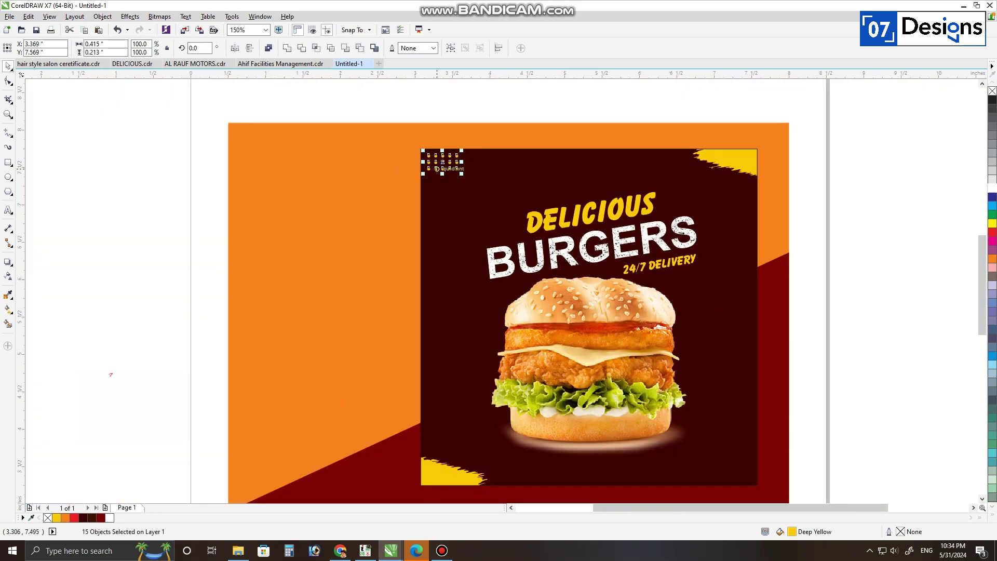
pyautogui.moveTo(437, 169); pyautogui.dragTo(726, 477)
pyautogui.rightClick(726, 477)
pyautogui.scroll(-1, 670, 335)
pyautogui.moveTo(804, 205); pyautogui.dragTo(519, 436)
pyautogui.hotkey('shift', 'F2')
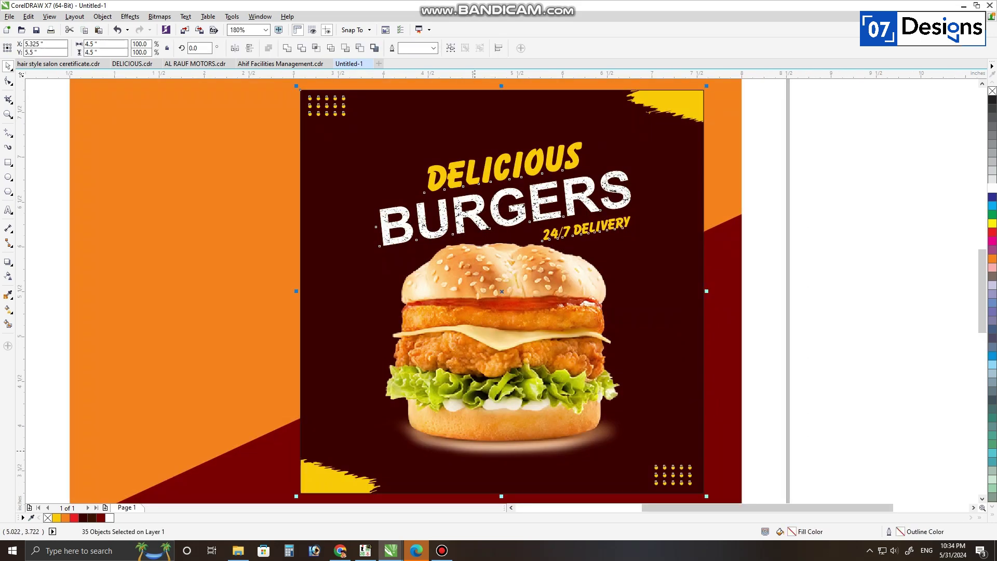
pyautogui.press('Escape')
pyautogui.scroll(1, 312, 395)
pyautogui.press('F5')
# Step: Bend the straight white line left of the burger into a wave
pyautogui.click(440, 389)
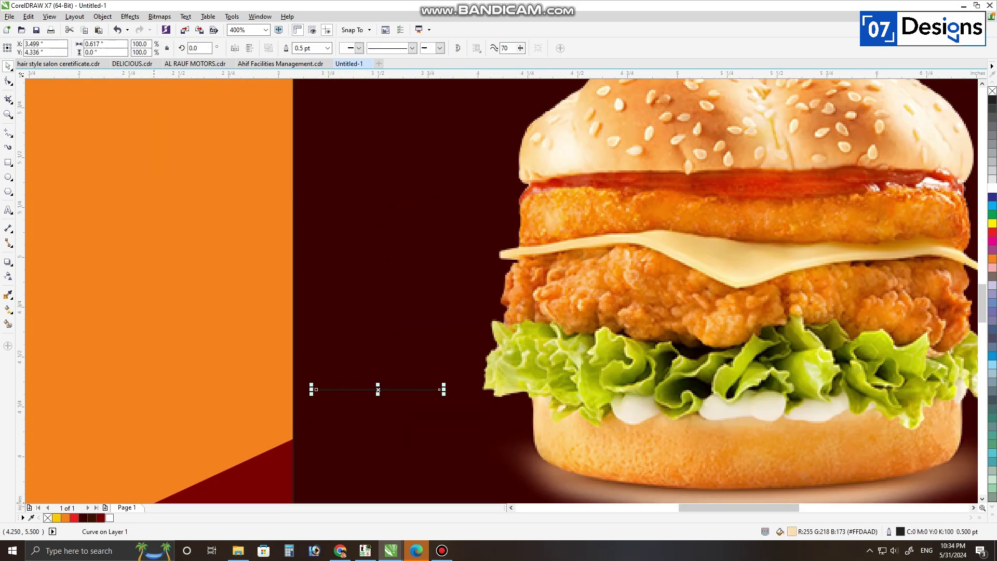
pyautogui.scroll(1, 339, 391)
pyautogui.press('F10')
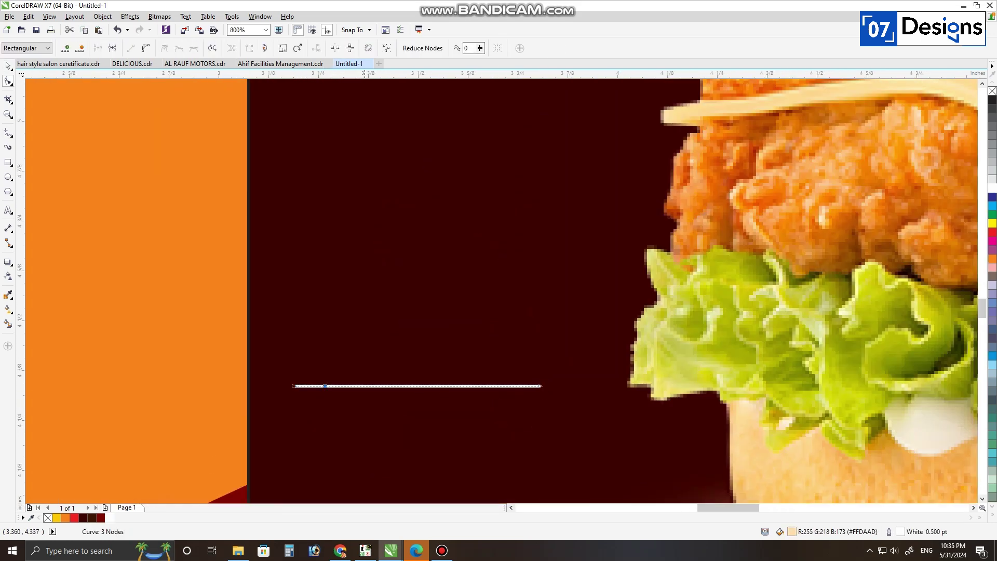
pyautogui.moveTo(365, 385); pyautogui.dragTo(369, 386)
pyautogui.hotkey('ctrl', 'z')
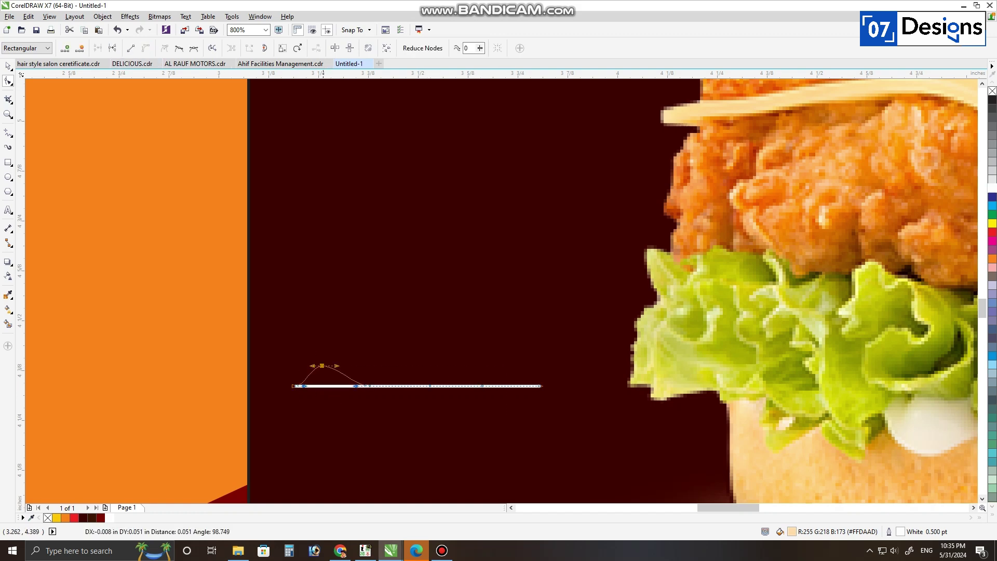
pyautogui.moveTo(322, 366); pyautogui.dragTo(371, 400)
pyautogui.moveTo(430, 385); pyautogui.dragTo(425, 371)
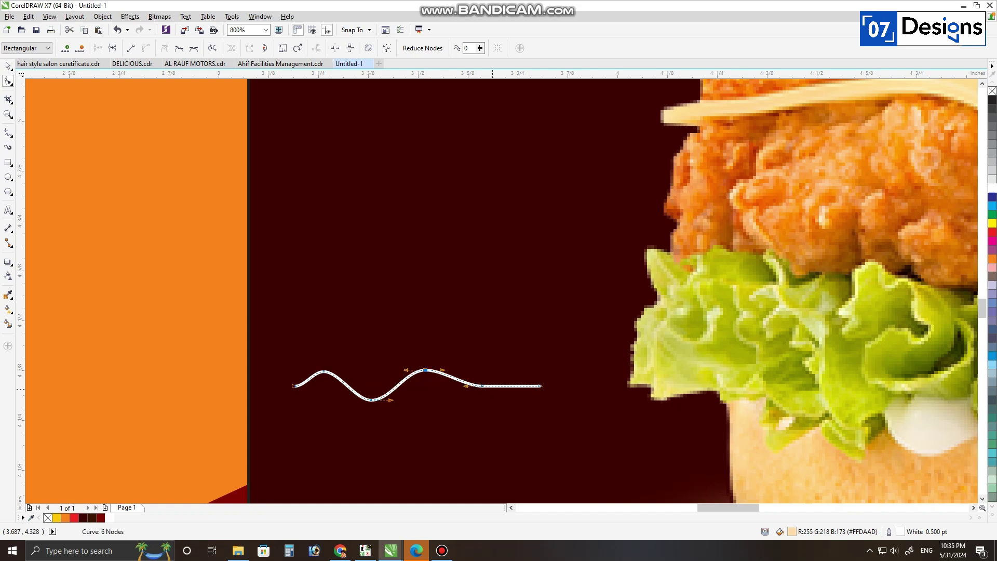
pyautogui.moveTo(483, 386); pyautogui.dragTo(495, 353)
pyautogui.press('space')
# Step: Stack two wave copies above, group the three, and copy the group right of the burger
pyautogui.rightClick(495, 352)
pyautogui.hotkey('ctrl', 'r')
pyautogui.scroll(-2, 444, 357)
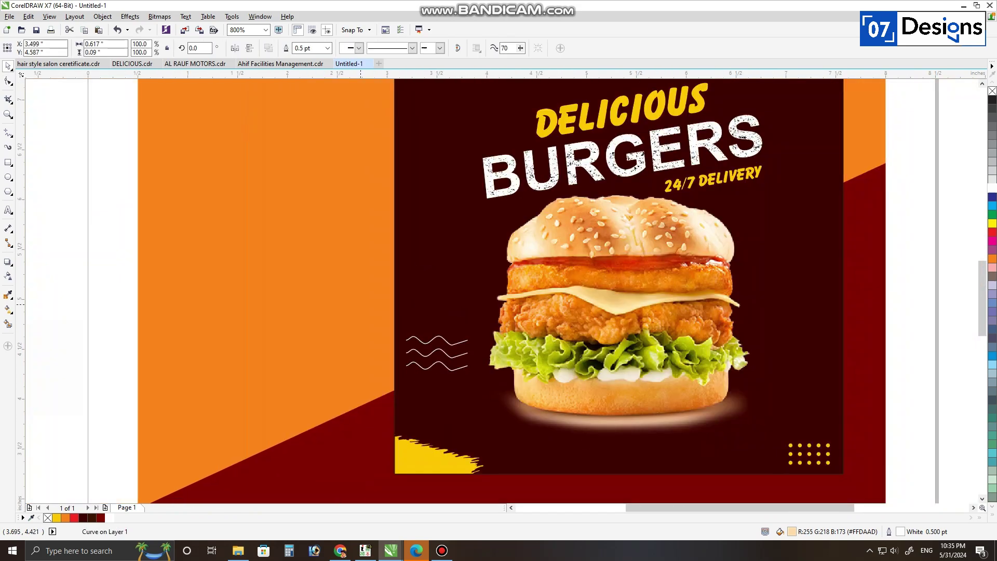
pyautogui.scroll(3, 437, 359)
pyautogui.moveTo(390, 317); pyautogui.dragTo(465, 327)
pyautogui.hotkey('ctrl', 'z')
pyautogui.hotkey('ctrl', 'z')
pyautogui.rightClick(465, 327)
pyautogui.scroll(-2, 456, 294)
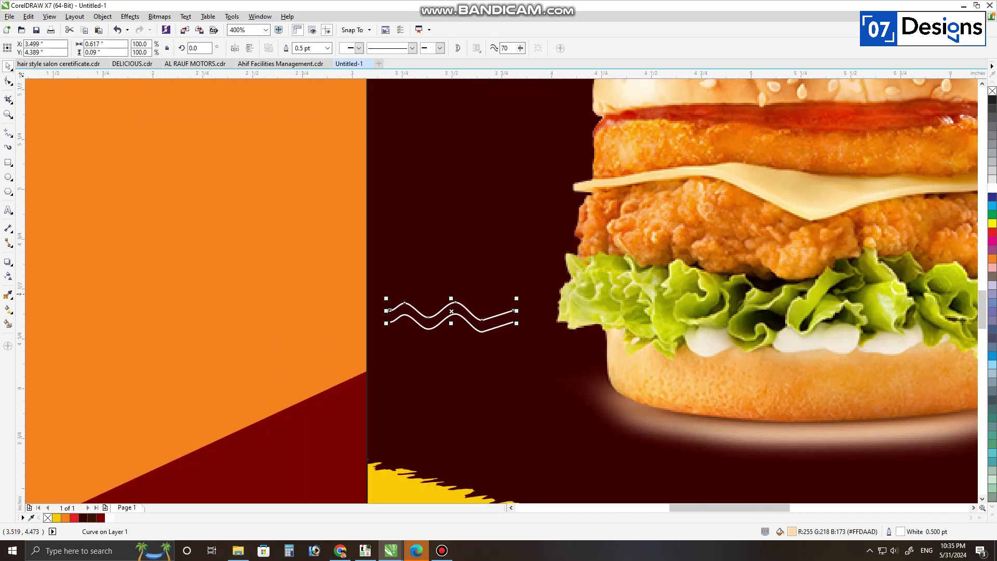
pyautogui.hotkey('ctrl', 'r')
pyautogui.moveTo(376, 274); pyautogui.dragTo(664, 301)
pyautogui.hotkey('ctrl', 'g')
pyautogui.scroll(-2, 488, 318)
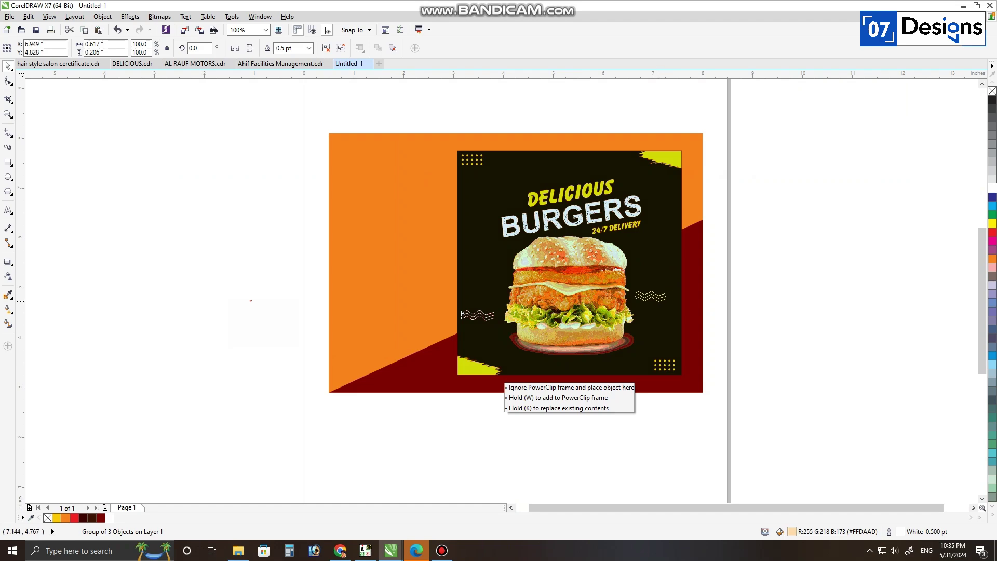
pyautogui.rightClick(658, 302)
# Step: Copy the bottom-right yellow dot grid to the left middle of the poster
pyautogui.moveTo(779, 132); pyautogui.dragTo(446, 386)
pyautogui.hotkey('shift', 'F2')
pyautogui.moveTo(761, 436); pyautogui.dragTo(637, 500)
pyautogui.moveTo(672, 466); pyautogui.dragTo(326, 282)
# Step: Lower the system sound volume and zoom to fit the whole poster
pyautogui.click(894, 550)
pyautogui.scroll(-3, 894, 551)
pyautogui.click(875, 465)
pyautogui.press('F3')
pyautogui.moveTo(870, 473); pyautogui.dragTo(436, 150)
pyautogui.hotkey('shift', 'F2')
pyautogui.moveTo(238, 245); pyautogui.dragTo(400, 338)
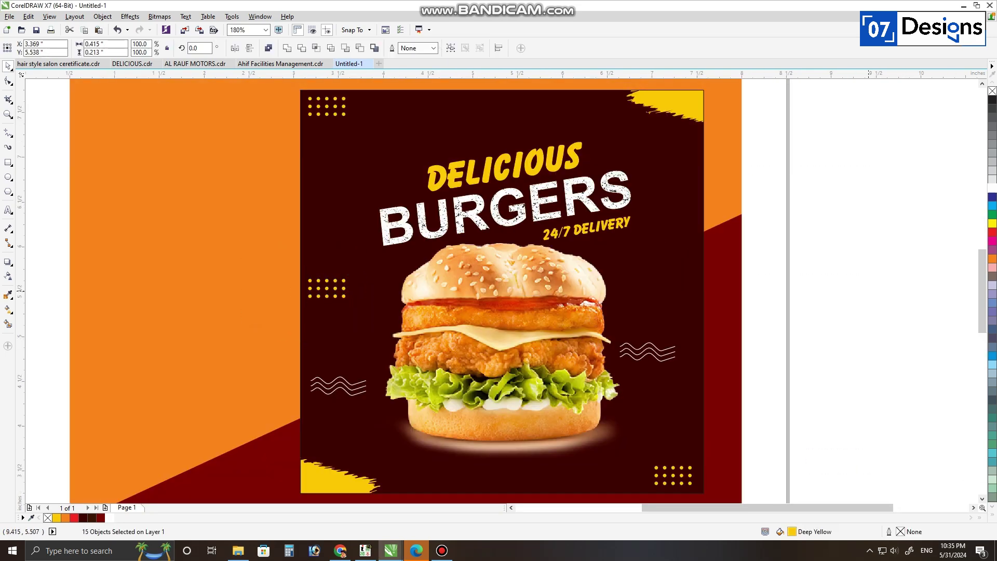
# Step: Move the DELICIOUS BURGERS title group higher and enlarge it proportionally
pyautogui.click(480, 217)
pyautogui.moveTo(630, 142); pyautogui.dragTo(643, 144)
pyautogui.hotkey('ctrl', 'z')
pyautogui.click(521, 191)
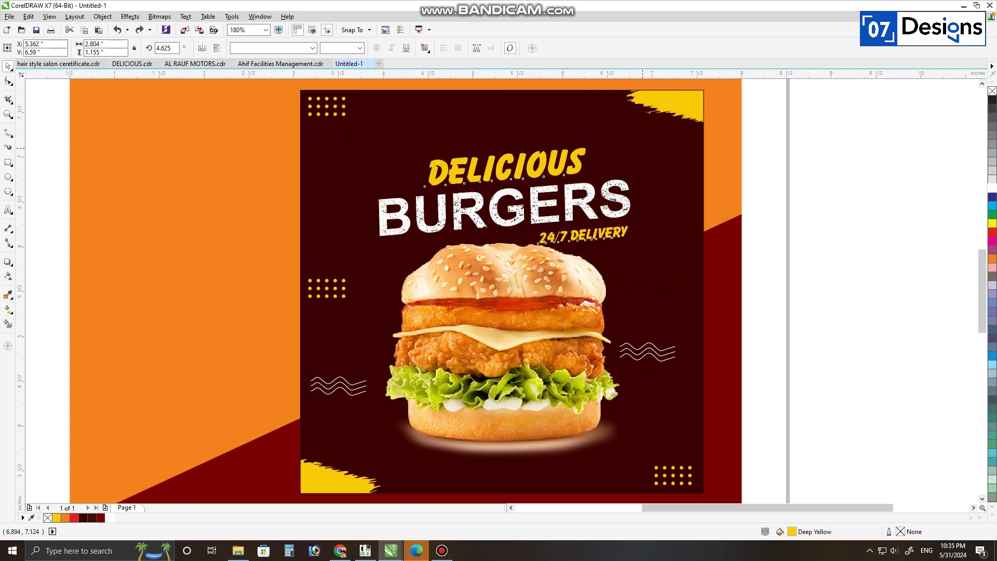
pyautogui.moveTo(572, 206); pyautogui.dragTo(572, 191)
pyautogui.moveTo(633, 130); pyautogui.dragTo(649, 124)
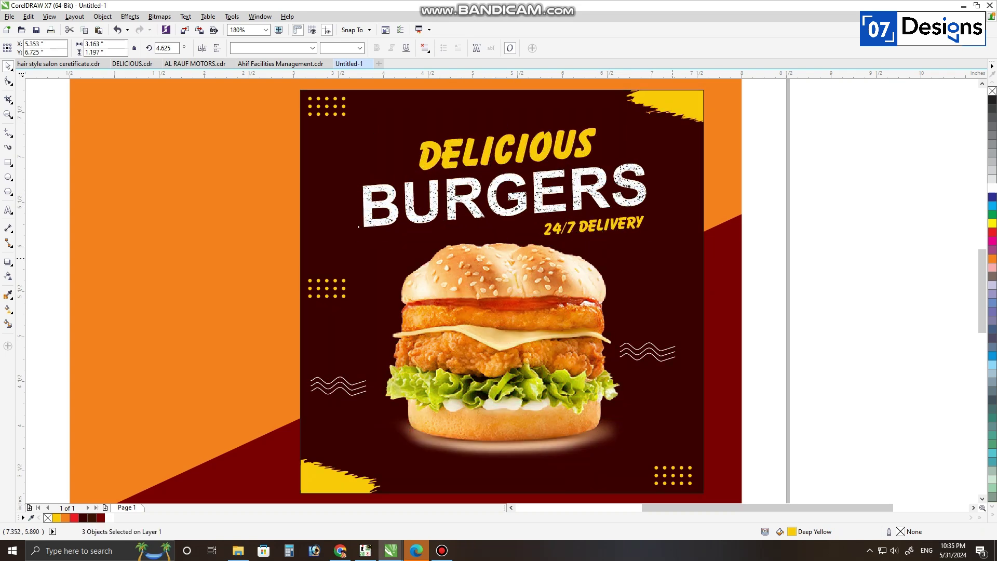
pyautogui.scroll(-1, 761, 235)
pyautogui.moveTo(814, 117); pyautogui.dragTo(457, 440)
pyautogui.hotkey('shift', 'F2')
pyautogui.press('Escape')
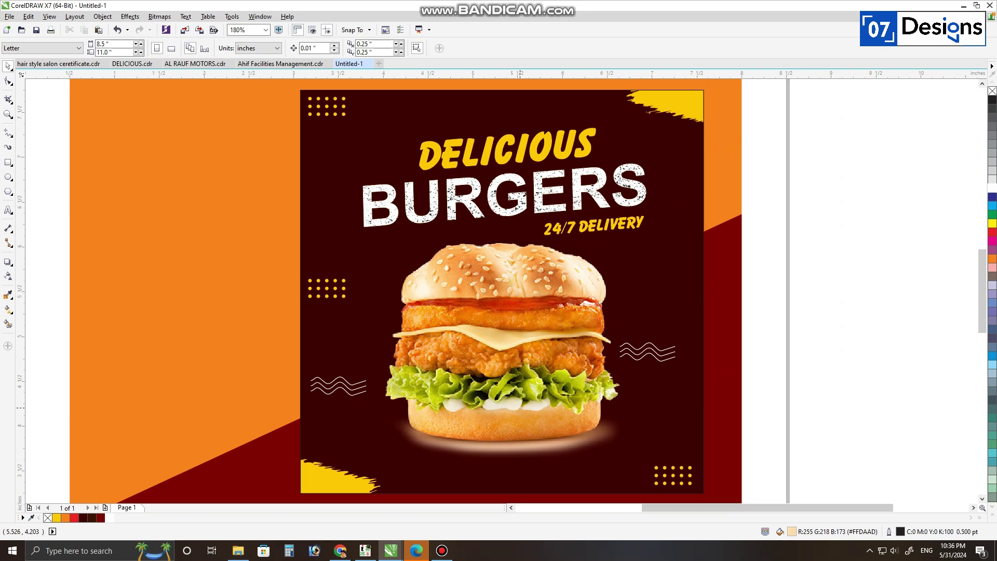
# Step: Slightly enlarge the bottom-left yellow brush stroke and tilt it clockwise
pyautogui.click(316, 461)
pyautogui.scroll(-1, 317, 429)
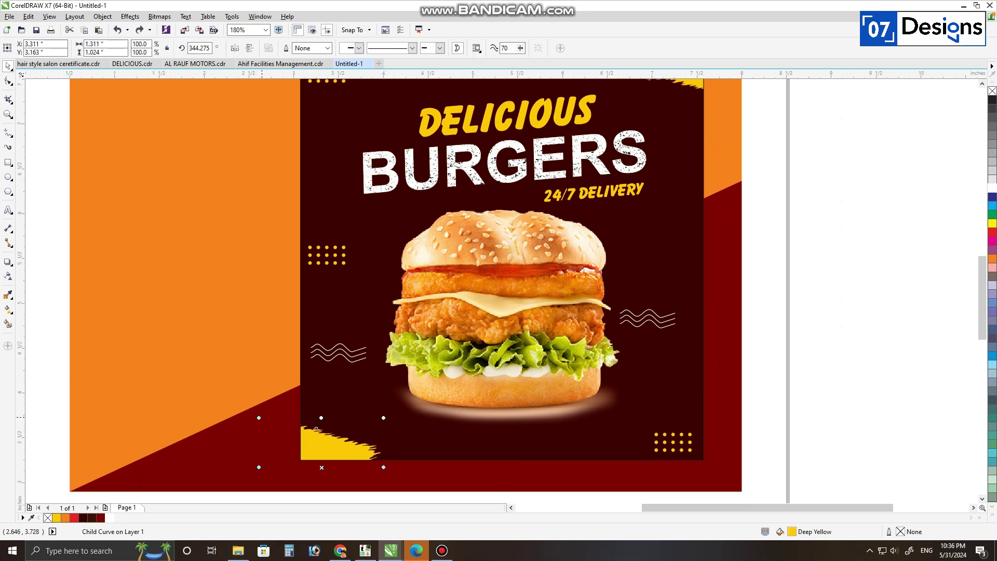
pyautogui.moveTo(260, 417); pyautogui.dragTo(250, 411)
pyautogui.moveTo(333, 444); pyautogui.dragTo(327, 450)
pyautogui.click(327, 450)
pyautogui.moveTo(388, 417); pyautogui.dragTo(398, 427)
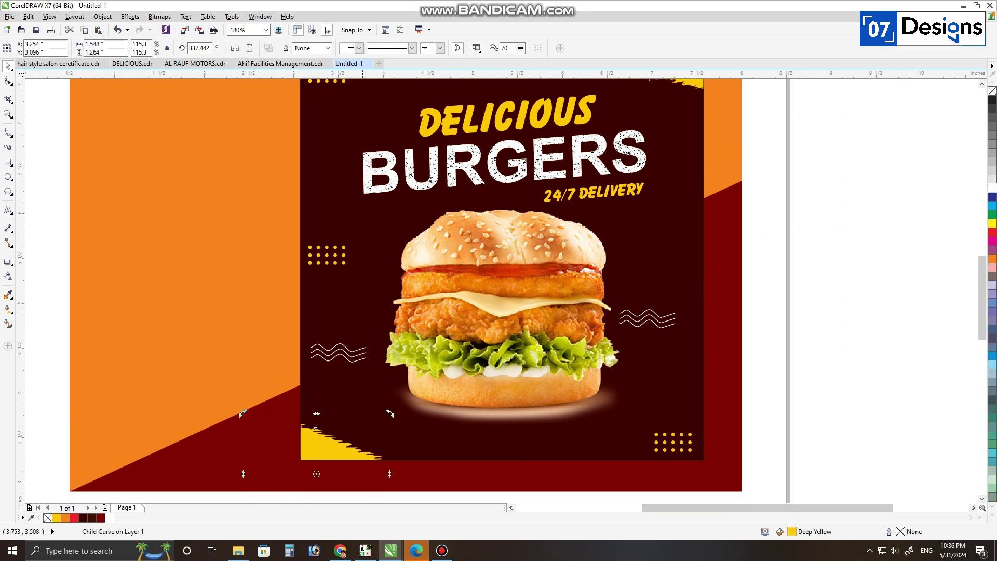
pyautogui.press('F3')
pyautogui.moveTo(746, 471); pyautogui.dragTo(324, 170)
pyautogui.hotkey('shift', 'F2')
pyautogui.click(563, 249)
pyautogui.press('Escape')
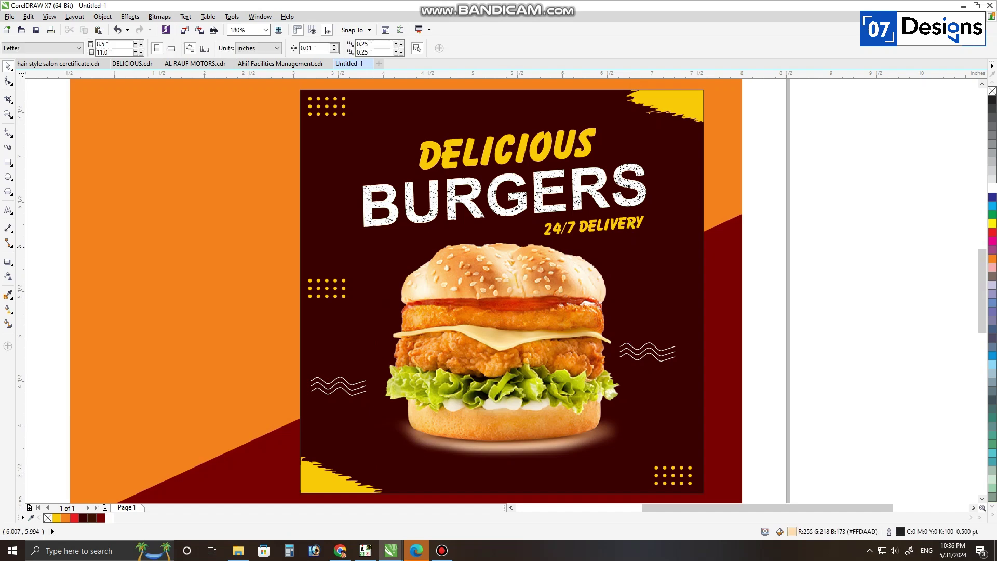
# Step: Add a 'For Free Delivery' text line near the poster bottom in Title Case
pyautogui.press('F8')
pyautogui.click(408, 474)
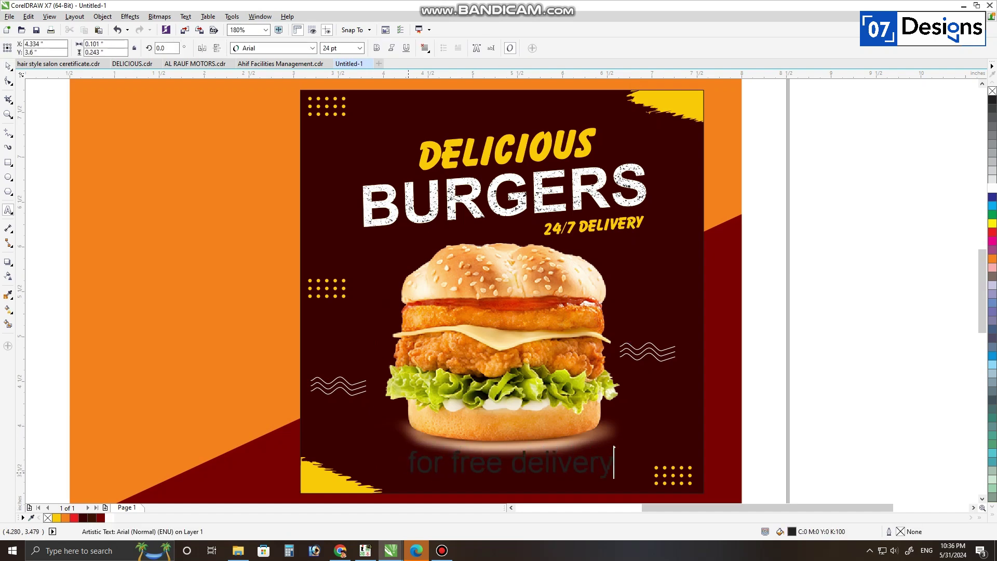
pyautogui.hotkey('ctrl', 'a')
pyautogui.hotkey('shift', 'F3')
pyautogui.press('Down')
pyautogui.press('Down')
pyautogui.press('Down')
pyautogui.press('Return')
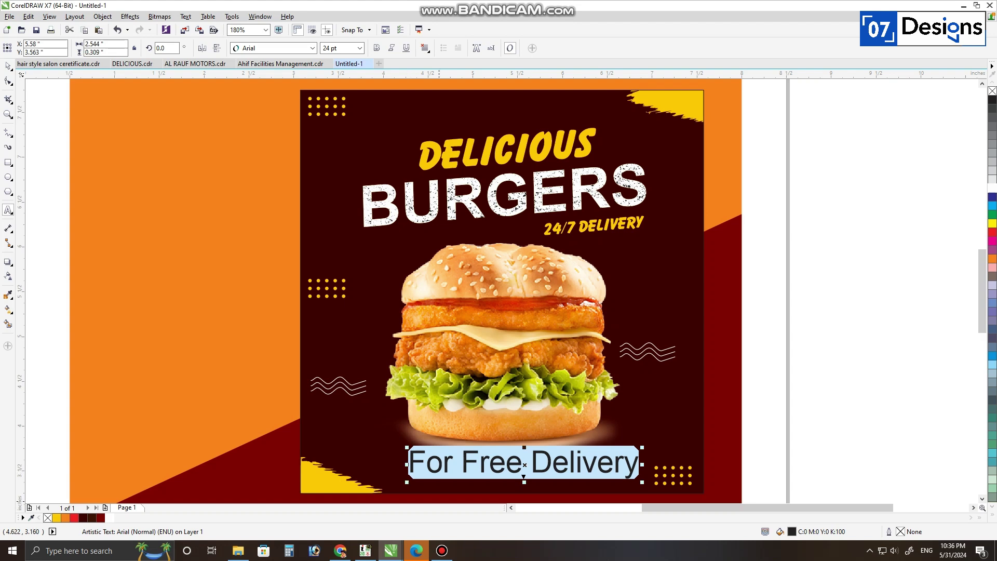
pyautogui.press('F7')
# Step: Shrink the delivery text, fill it Deep Yellow, make it bold and reposition it
pyautogui.moveTo(642, 481); pyautogui.dragTo(555, 470)
pyautogui.click(56, 518)
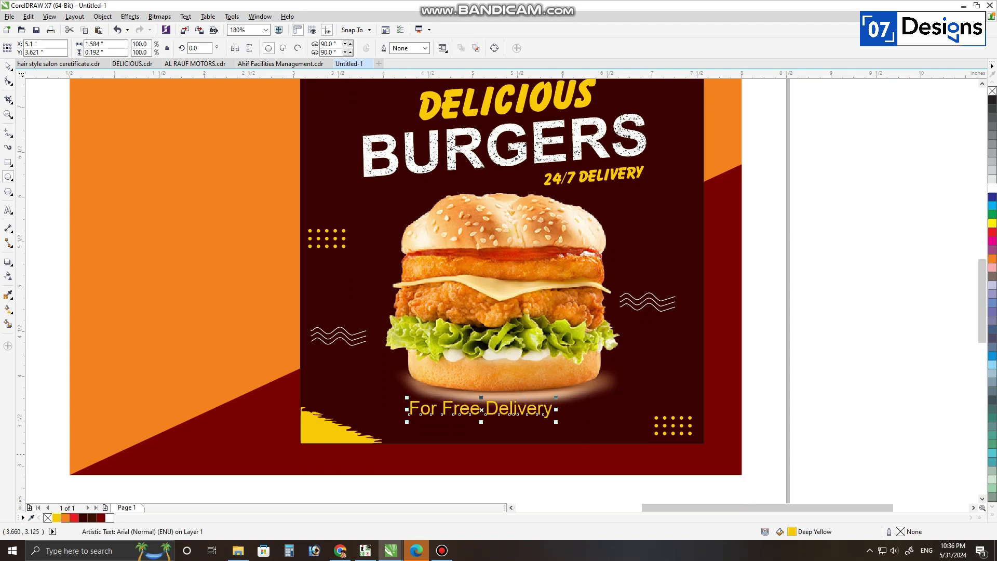
pyautogui.scroll(2, 450, 408)
pyautogui.press('space')
pyautogui.moveTo(681, 436); pyautogui.dragTo(596, 425)
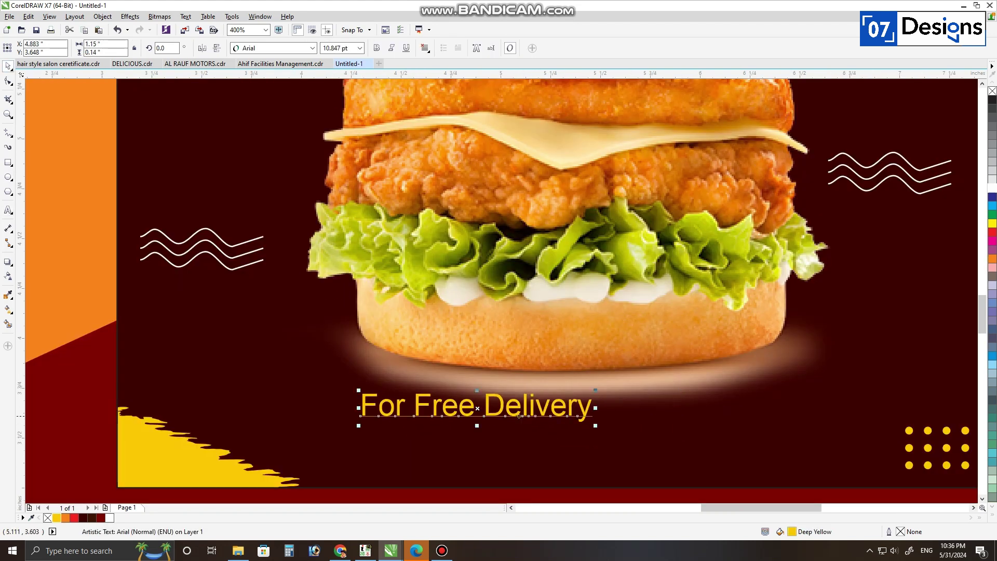
pyautogui.moveTo(493, 411); pyautogui.dragTo(446, 425)
pyautogui.click(376, 48)
# Step: Copy the delivery line below and change the copy's text to the phone number
pyautogui.moveTo(560, 441); pyautogui.dragTo(452, 450)
pyautogui.rightClick(452, 450)
pyautogui.press('F8')
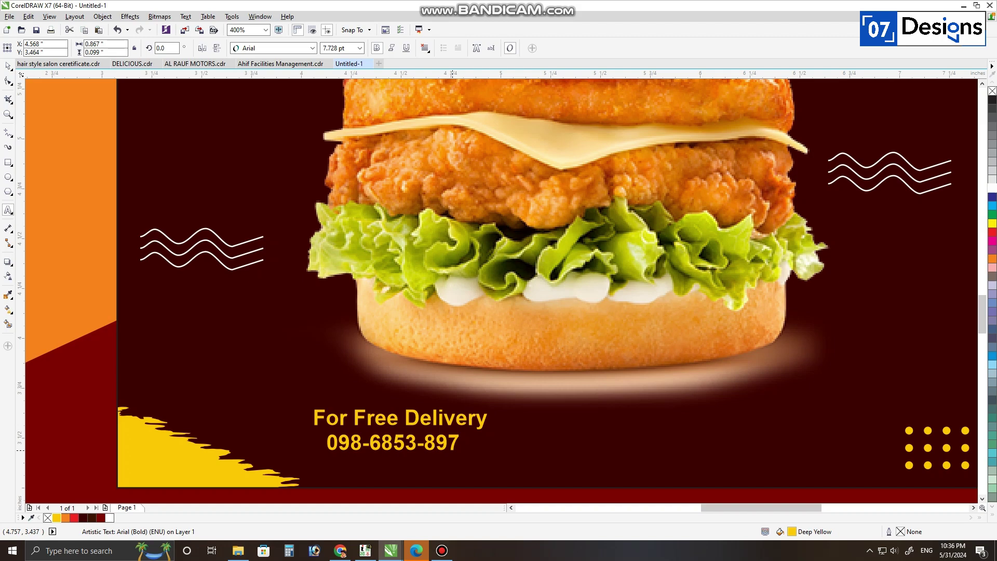
pyautogui.hotkey('ctrl', 'space')
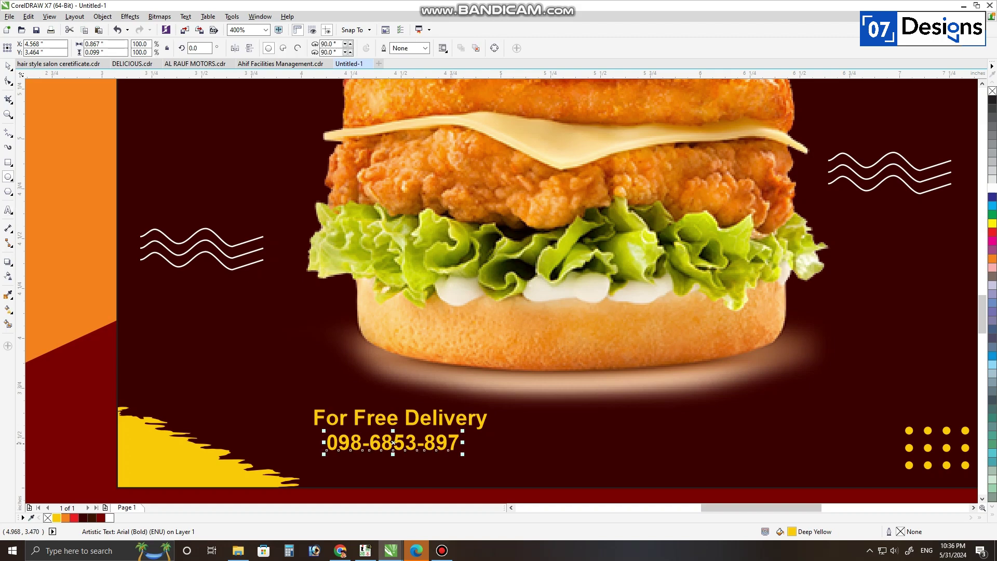
# Step: Enlarge the phone number, right-align it with the delivery line, and colour it white
pyautogui.moveTo(464, 455); pyautogui.dragTo(516, 461)
pyautogui.keyDown('shift'); pyautogui.click(450, 421); pyautogui.keyUp('shift')
pyautogui.press('r')
pyautogui.press('Escape')
pyautogui.click(451, 441)
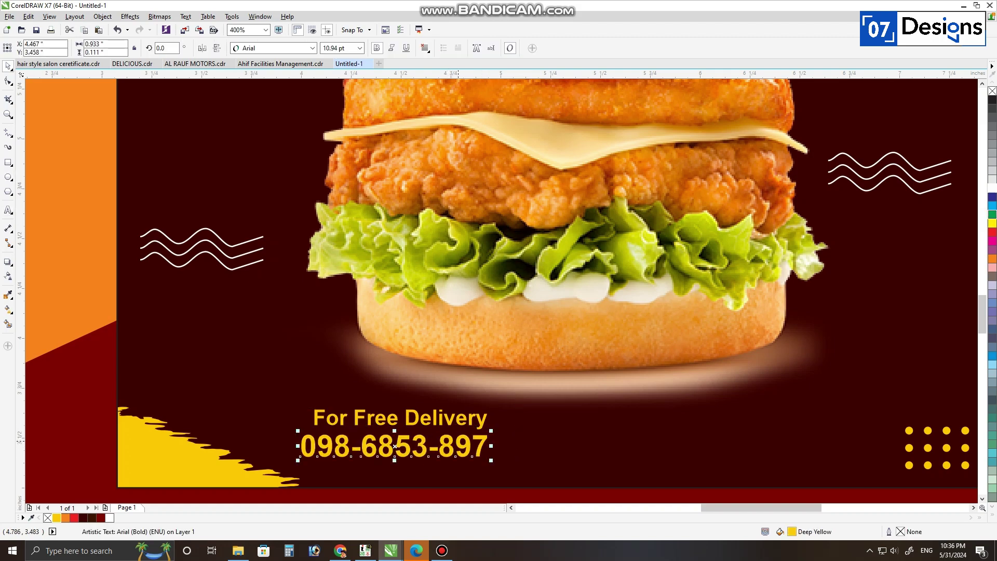
pyautogui.click(992, 189)
# Step: Group the delivery line and phone number and nudge them down and right
pyautogui.scroll(-1, 662, 273)
pyautogui.press('Escape')
pyautogui.scroll(1, 530, 367)
pyautogui.moveTo(685, 308); pyautogui.dragTo(415, 383)
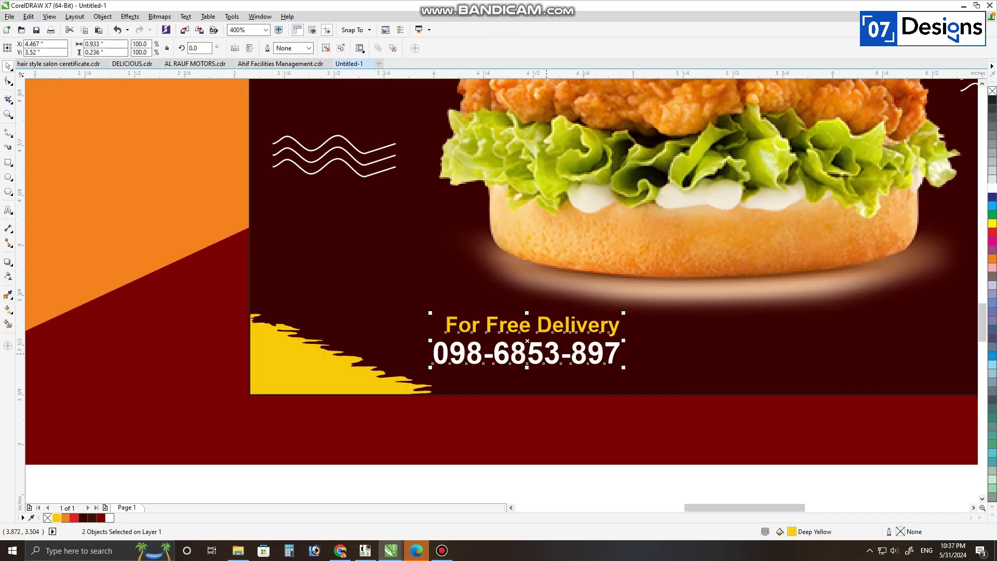
pyautogui.hotkey('ctrl', 'g')
pyautogui.moveTo(490, 356); pyautogui.dragTo(495, 367)
pyautogui.scroll(-2, 494, 367)
pyautogui.moveTo(356, 420); pyautogui.dragTo(696, 136)
pyautogui.hotkey('shift', 'F2')
pyautogui.scroll(2, 455, 498)
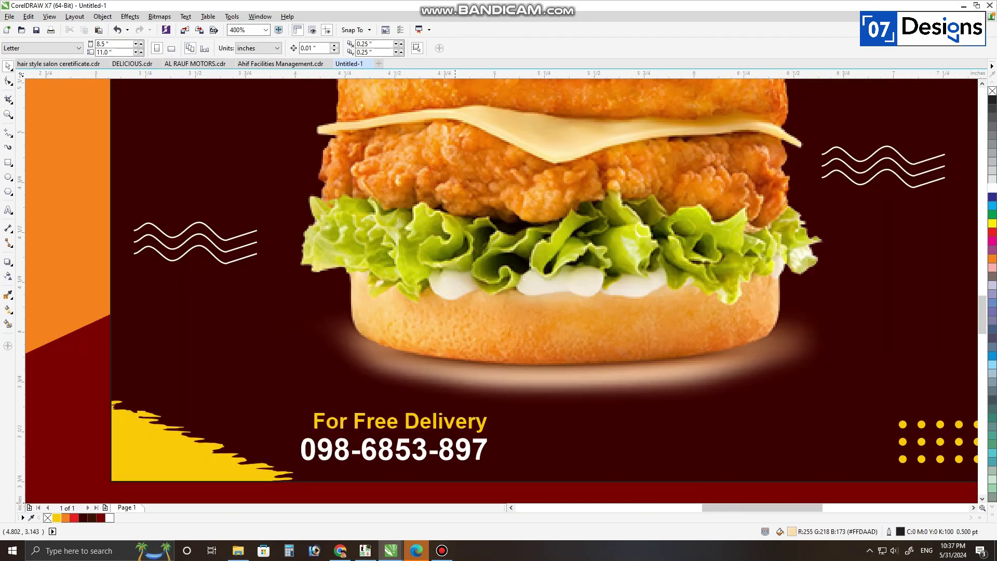
pyautogui.press('F6')
# Step: Draw a rectangle beside the phone number, centred vertically on the delivery text group
pyautogui.moveTo(517, 422); pyautogui.dragTo(647, 459)
pyautogui.press('space')
pyautogui.keyDown('shift'); pyautogui.click(490, 444); pyautogui.keyUp('shift')
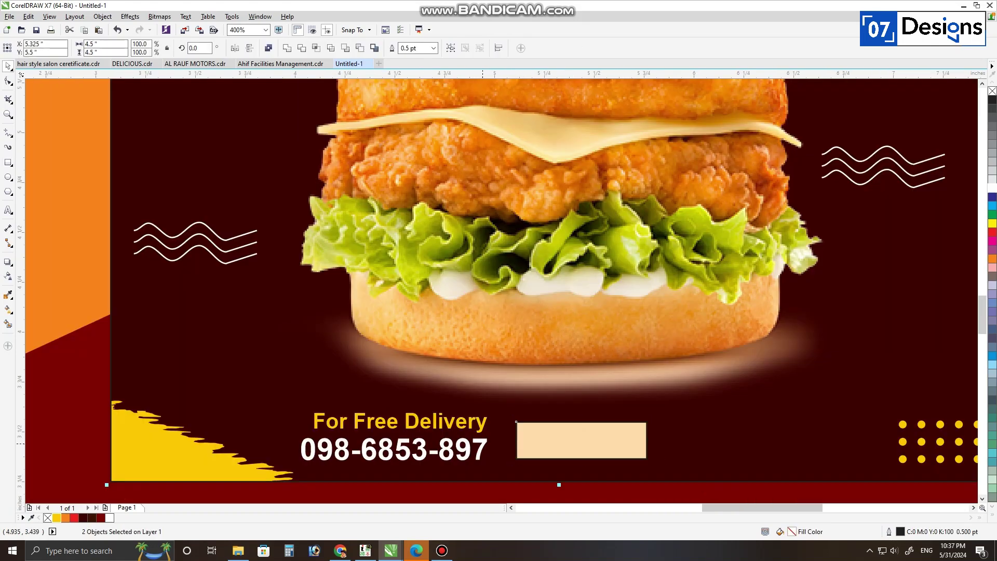
pyautogui.press('Escape')
pyautogui.click(550, 442)
pyautogui.keyDown('shift'); pyautogui.click(487, 426); pyautogui.keyUp('shift')
pyautogui.press('e')
pyautogui.press('Escape')
pyautogui.click(630, 423)
# Step: Round the rectangle's corners, fill it Deep Yellow, and remove its outline
pyautogui.press('F10')
pyautogui.scroll(2, 617, 421)
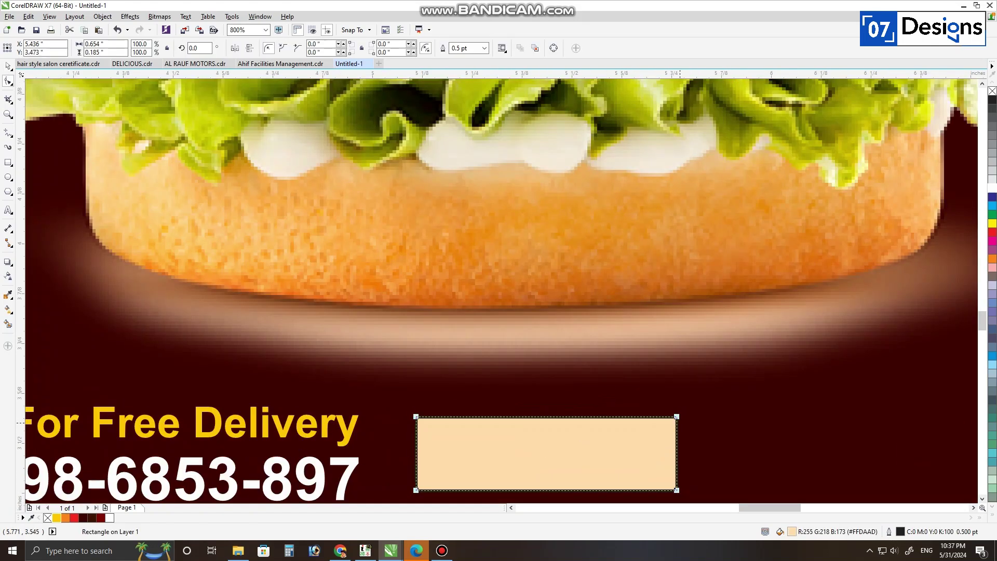
pyautogui.moveTo(676, 417); pyautogui.dragTo(654, 417)
pyautogui.press('space')
pyautogui.click(56, 517)
pyautogui.scroll(-1, 605, 338)
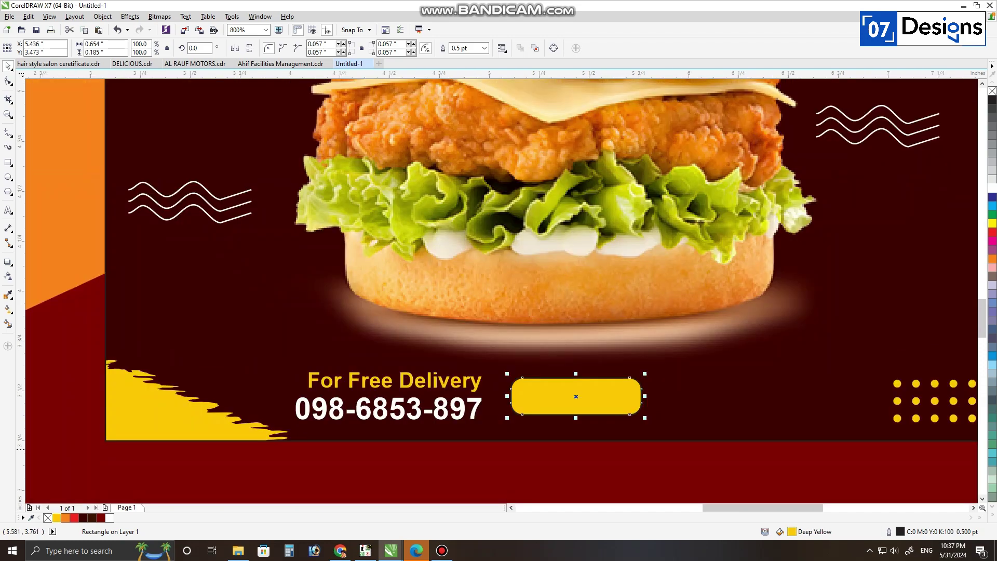
pyautogui.rightClick(48, 518)
pyautogui.scroll(-1, 593, 356)
pyautogui.press('F4')
pyautogui.scroll(1, 596, 358)
pyautogui.press('Escape')
# Step: Copy the delivery line onto the button and change its text to 'Order Now'
pyautogui.click(457, 479)
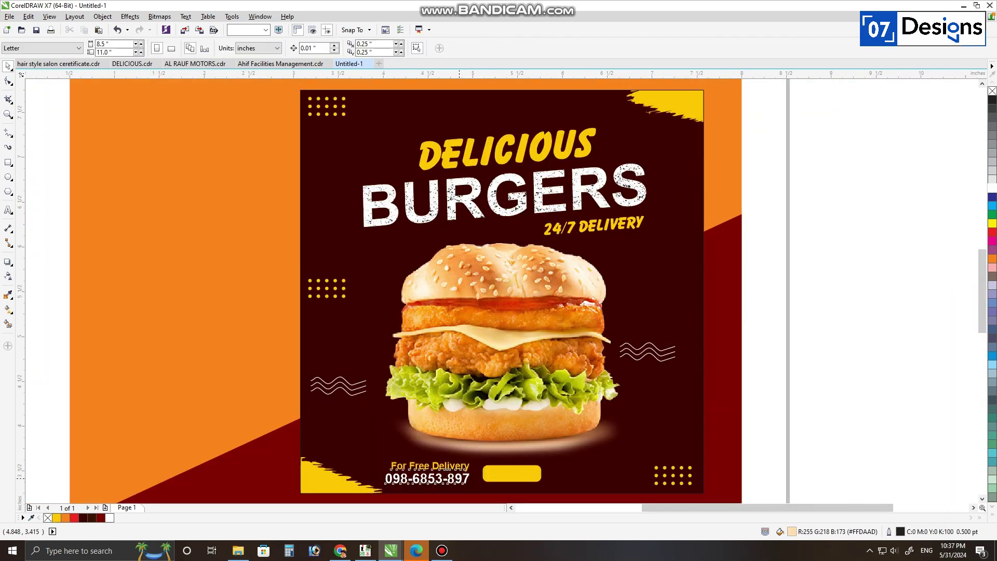
pyautogui.keyDown('shift'); pyautogui.click(459, 467); pyautogui.keyUp('shift')
pyautogui.press('Escape')
pyautogui.moveTo(459, 469); pyautogui.dragTo(603, 459)
pyautogui.rightClick(604, 460)
pyautogui.press('F8')
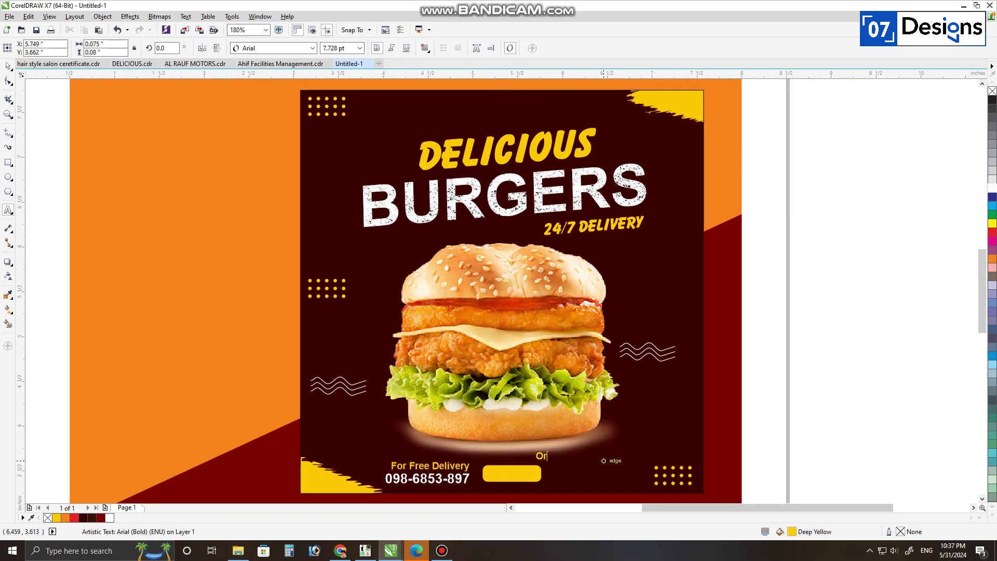
pyautogui.write('Order Now')
pyautogui.press('F10')
# Step: Centre the 'Order Now' text horizontally and vertically on the yellow button
pyautogui.press('space')
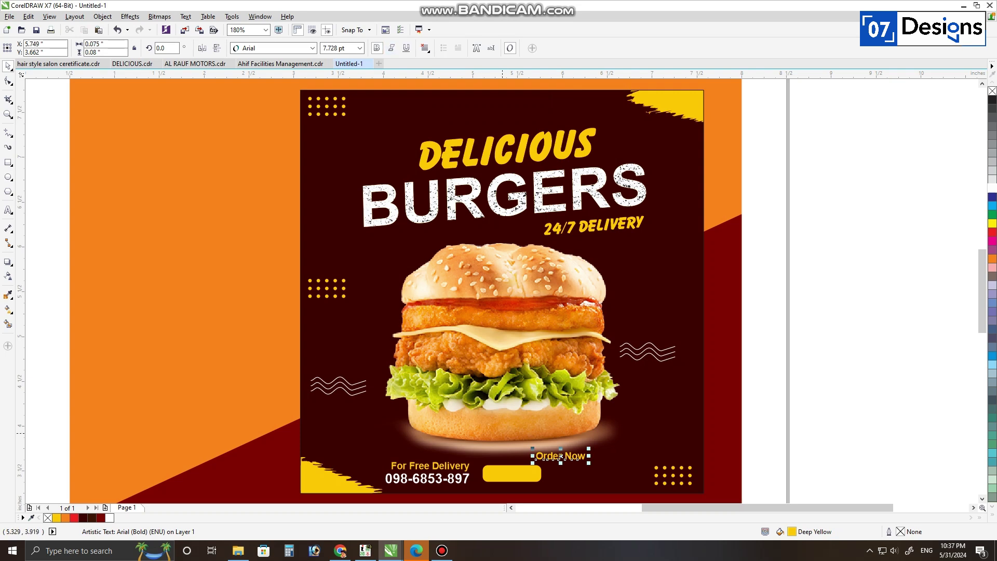
pyautogui.keyDown('shift'); pyautogui.click(520, 474); pyautogui.keyUp('shift')
pyautogui.press('c')
pyautogui.press('e')
pyautogui.scroll(2, 499, 488)
pyautogui.press('Escape')
# Step: Colour the 'Order Now' text dark and enlarge it slightly
pyautogui.moveTo(602, 430); pyautogui.dragTo(457, 494)
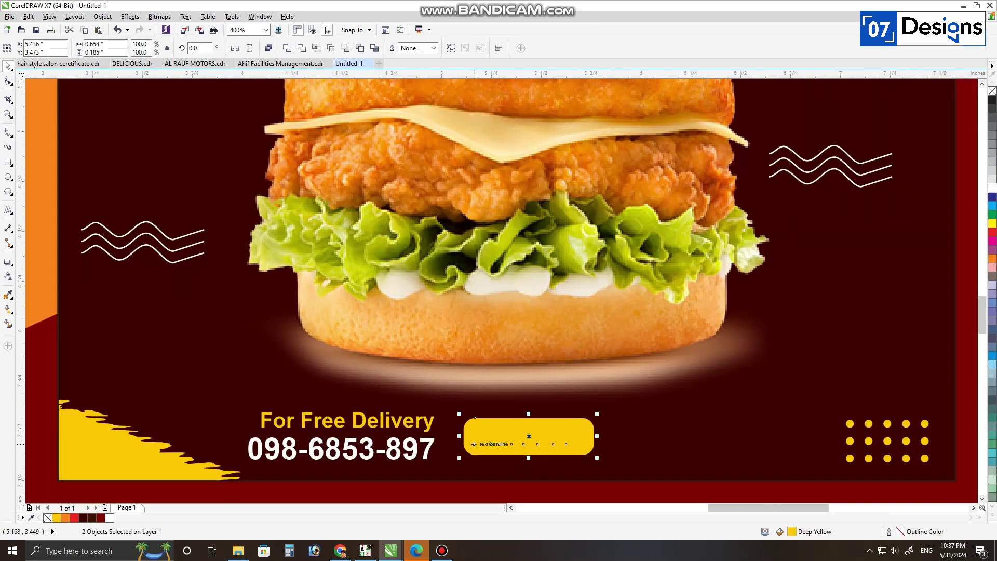
pyautogui.click(474, 444)
pyautogui.press('Escape')
pyautogui.moveTo(592, 410); pyautogui.dragTo(454, 500)
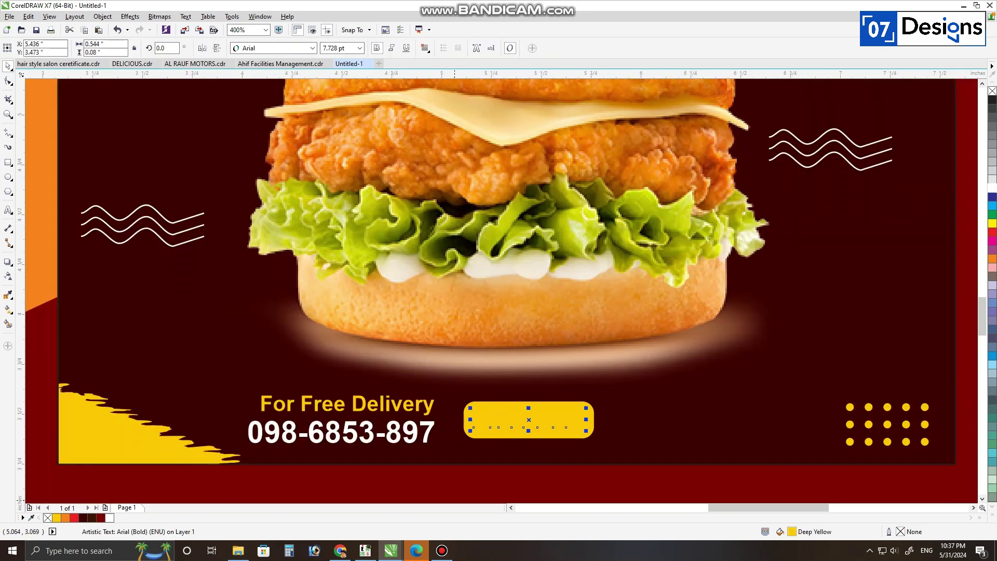
pyautogui.click(84, 517)
pyautogui.scroll(2, 567, 439)
pyautogui.moveTo(636, 396); pyautogui.dragTo(647, 399)
pyautogui.scroll(-4, 582, 406)
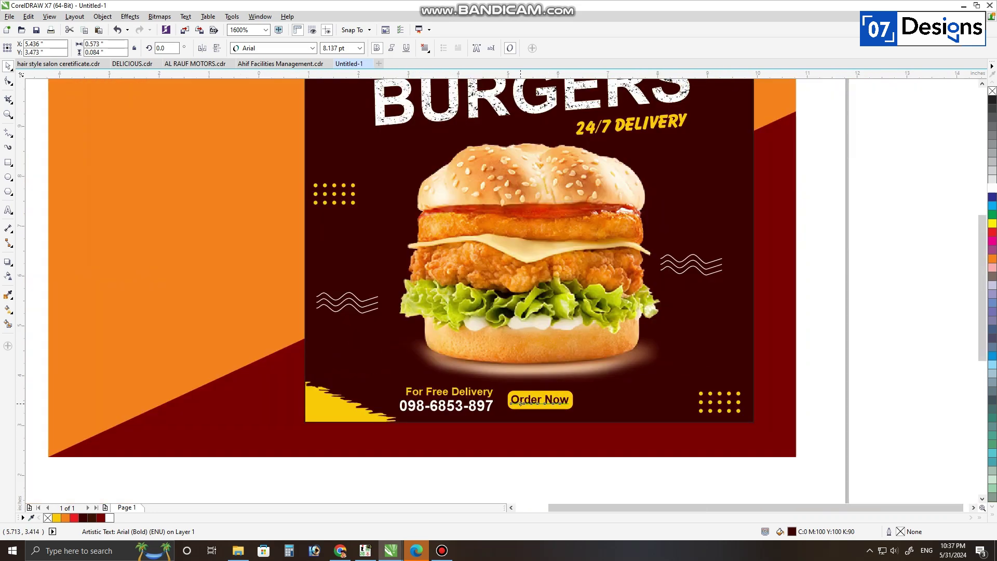
pyautogui.scroll(2, 530, 407)
# Step: Group the button with its text and nudge it slightly left
pyautogui.moveTo(636, 353); pyautogui.dragTo(449, 431)
pyautogui.hotkey('ctrl', 'g')
pyautogui.moveTo(520, 385); pyautogui.dragTo(508, 388)
pyautogui.moveTo(651, 338); pyautogui.dragTo(113, 470)
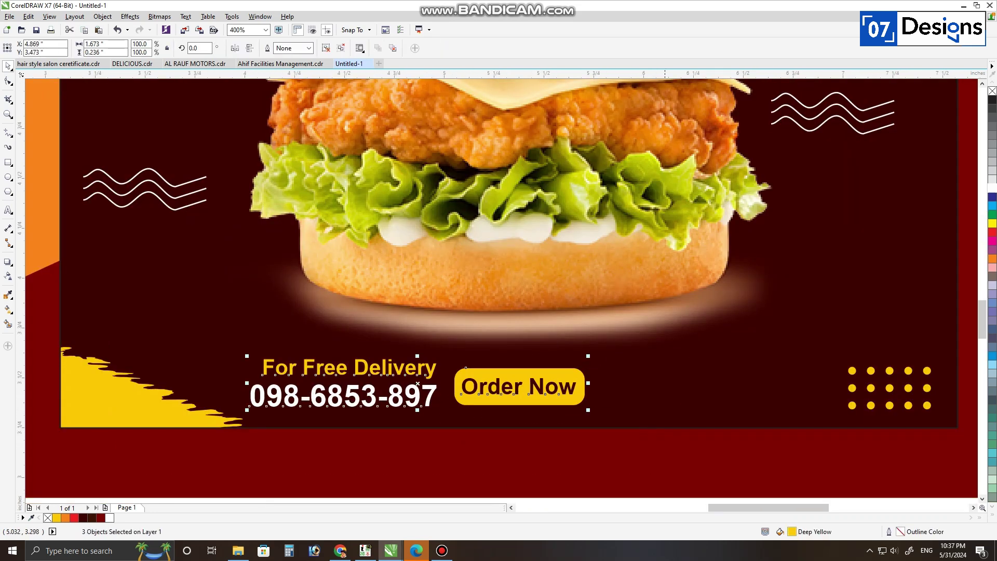
# Step: Centre the bottom contact row horizontally on the poster background
pyautogui.hotkey('ctrl', 'g')
pyautogui.keyDown('shift'); pyautogui.click(451, 418); pyautogui.keyUp('shift')
pyautogui.press('c')
pyautogui.scroll(-2, 571, 396)
pyautogui.moveTo(784, 178); pyautogui.dragTo(392, 458)
pyautogui.hotkey('shift', 'F2')
# Step: Give the background an elliptical fountain fill with its centre behind the burger
pyautogui.click(689, 259)
pyautogui.moveTo(690, 260); pyautogui.dragTo(722, 286)
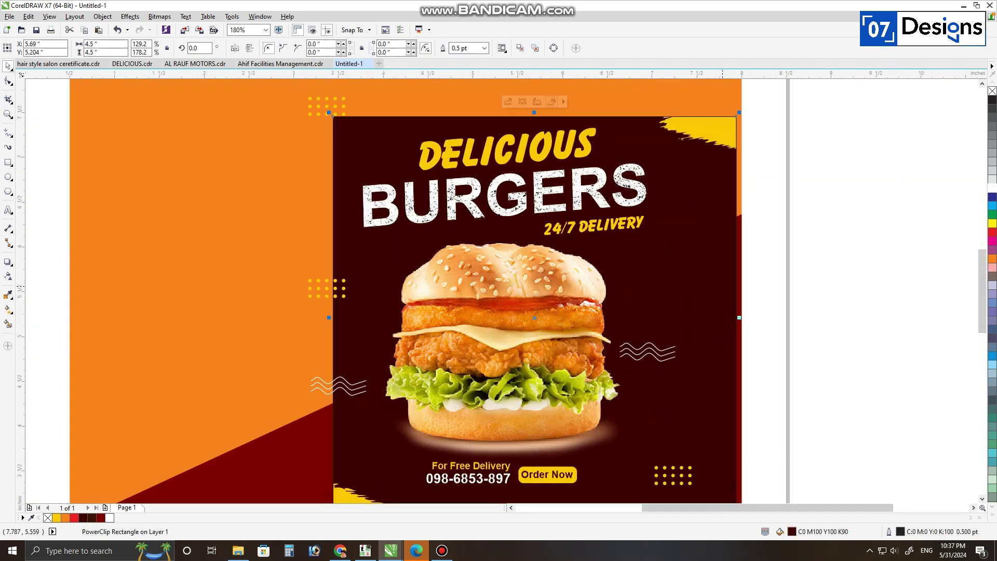
pyautogui.hotkey('ctrl', 'z')
pyautogui.press('g')
pyautogui.moveTo(509, 432); pyautogui.dragTo(508, 101)
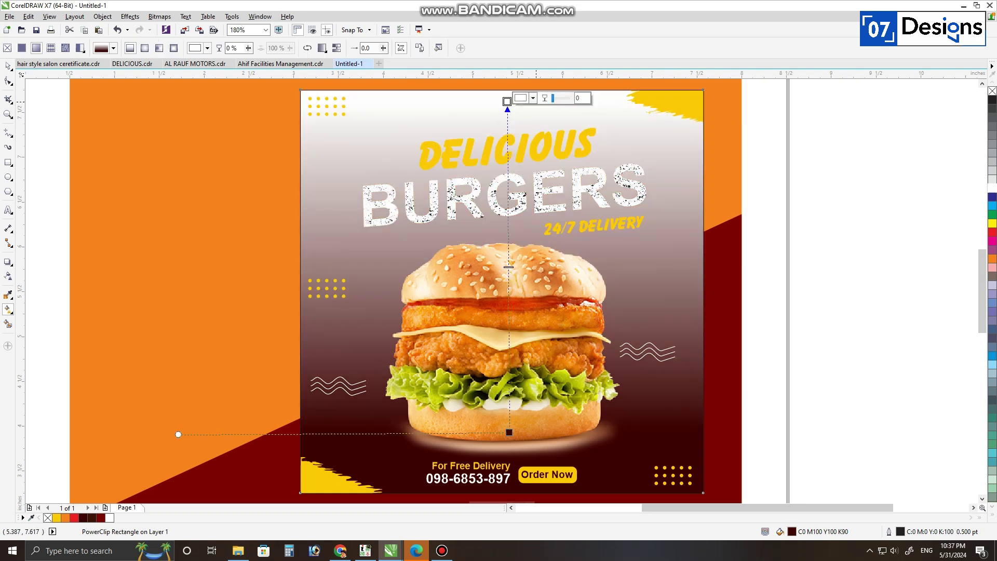
pyautogui.click(144, 48)
pyautogui.moveTo(508, 267); pyautogui.dragTo(506, 296)
# Step: Set the gradient's centre colour to a bright red
pyautogui.click(523, 293)
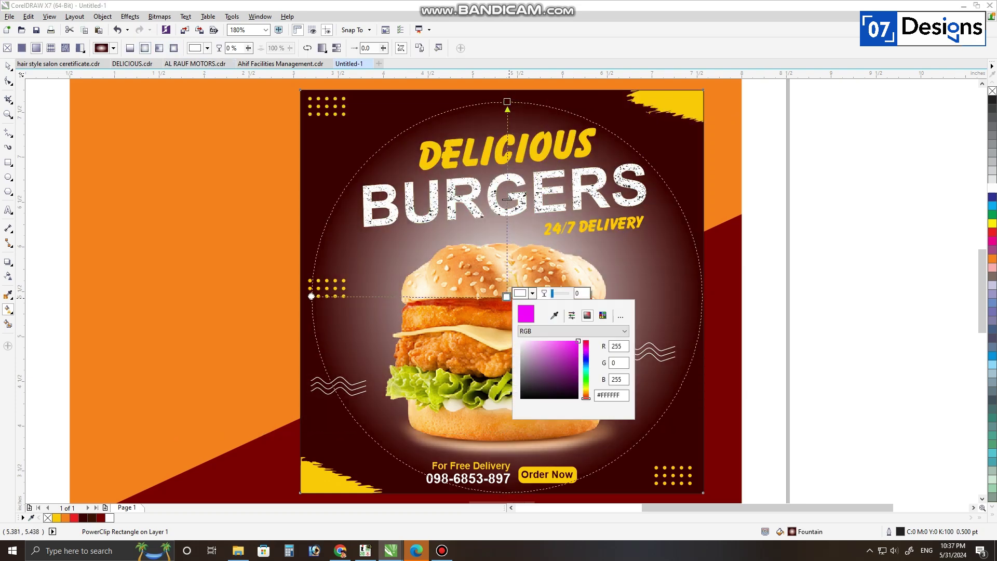
pyautogui.click(567, 371)
pyautogui.click(565, 360)
pyautogui.click(565, 350)
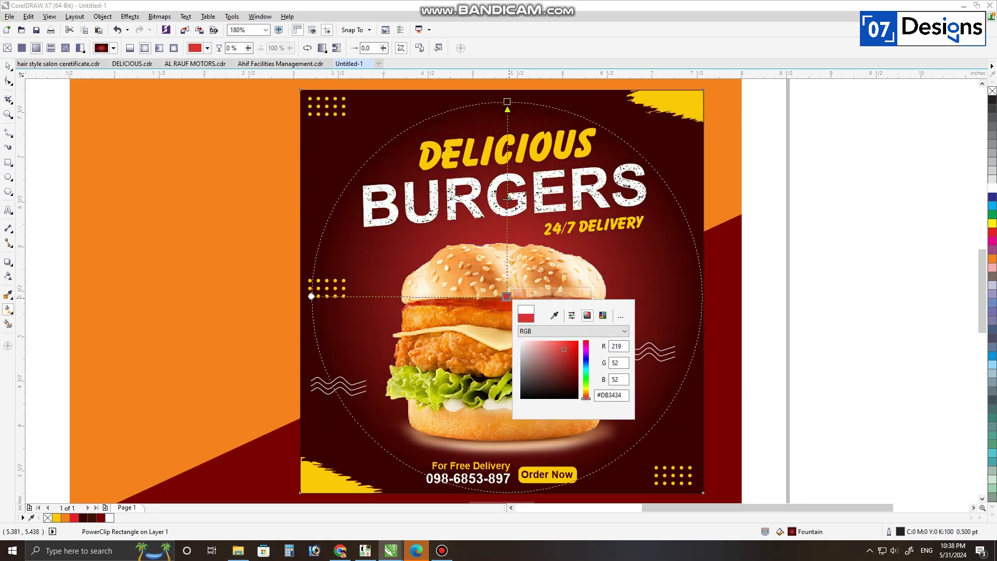
pyautogui.click(8, 67)
# Step: Remove the outline from the poster background rectangle
pyautogui.press('F3')
pyautogui.moveTo(556, 145); pyautogui.dragTo(771, 376)
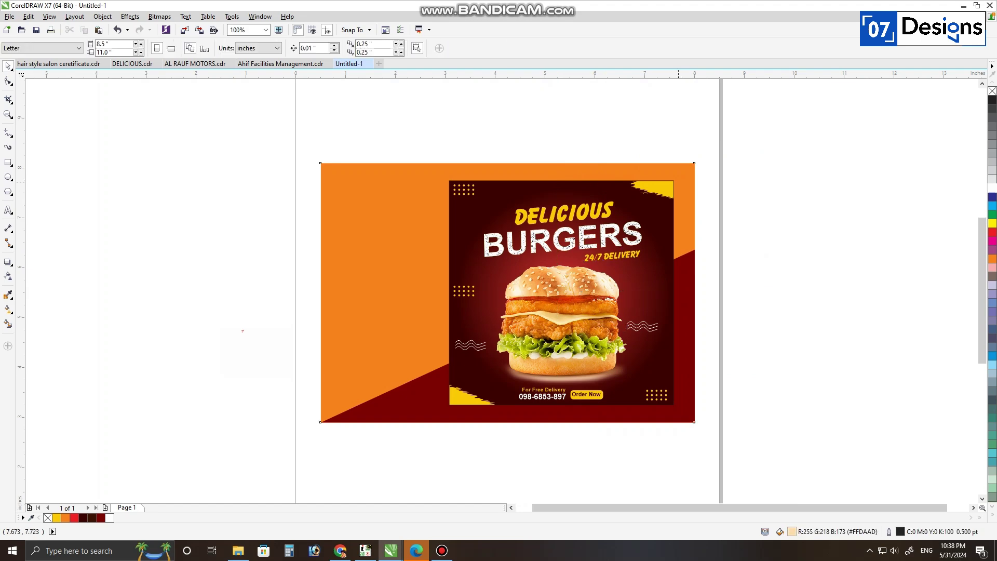
pyautogui.click(631, 221)
pyautogui.rightClick(991, 91)
pyautogui.hotkey('shift', 'F2')
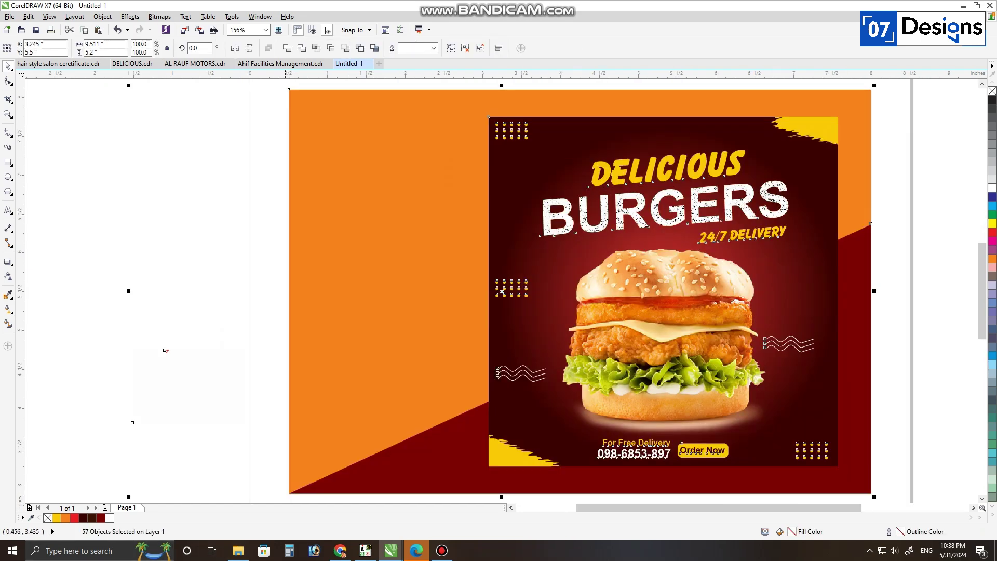
pyautogui.hotkey('alt', 'Tab')
# Step: Search Google Images for 'instagram mobile png' and save a phone mockup image
pyautogui.write('instagra')
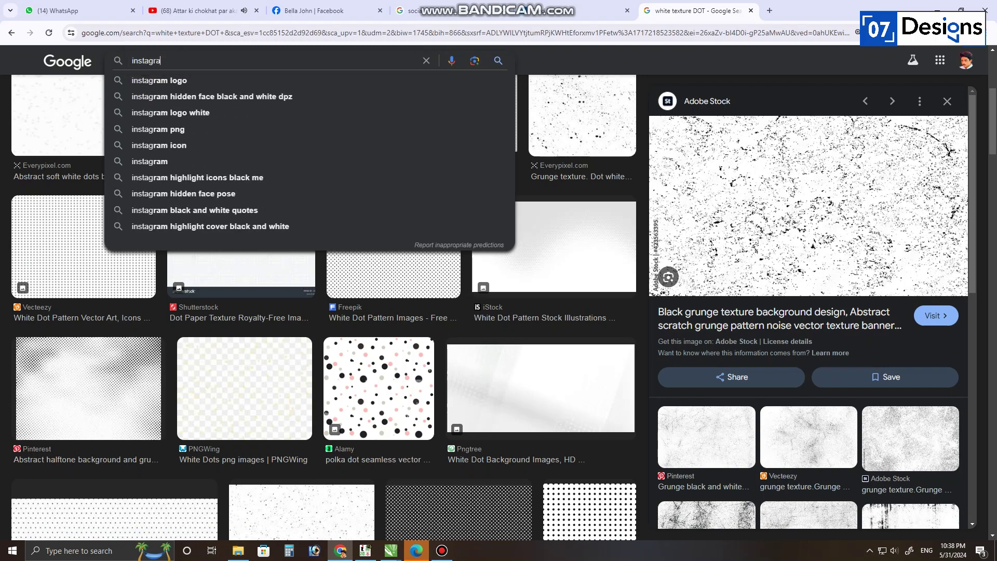
pyautogui.write('m mobile png')
pyautogui.press('Return')
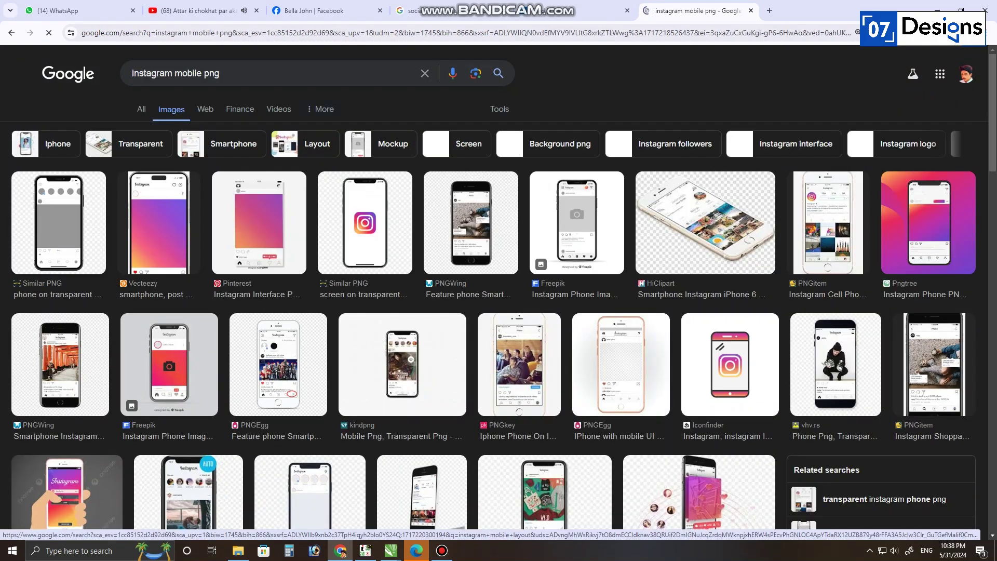
pyautogui.press('Right')
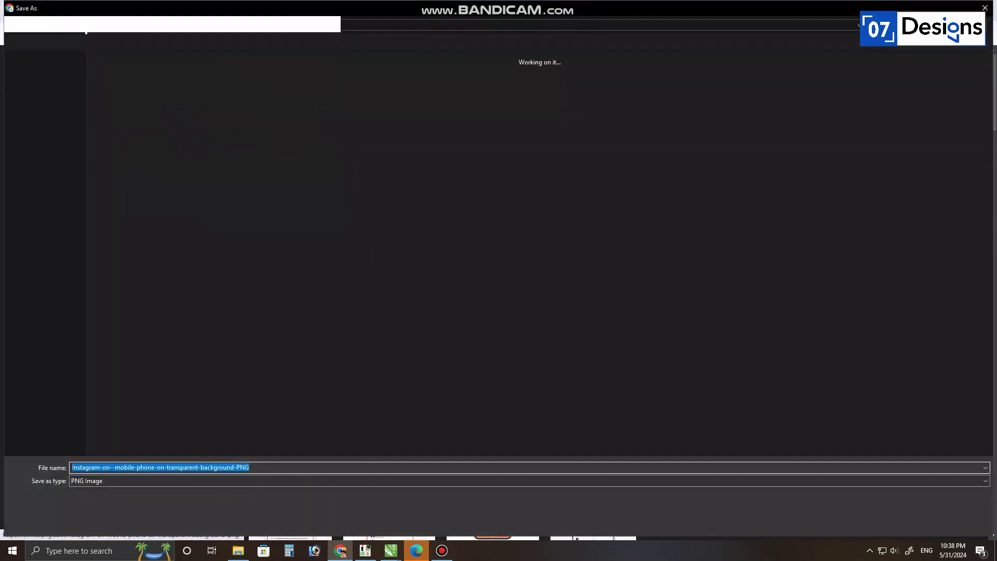
pyautogui.press('Return')
pyautogui.click(480, 223)
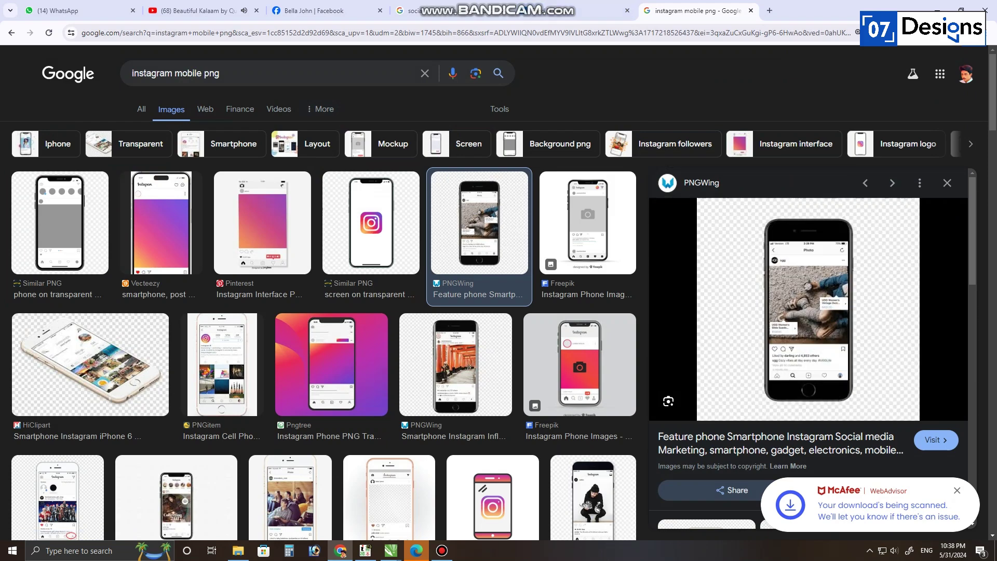
# Step: Open remove.bg in a new tab and show the downloaded phone image in its folder
pyautogui.hotkey('ctrl', 't')
pyautogui.click(278, 52)
pyautogui.click(698, 10)
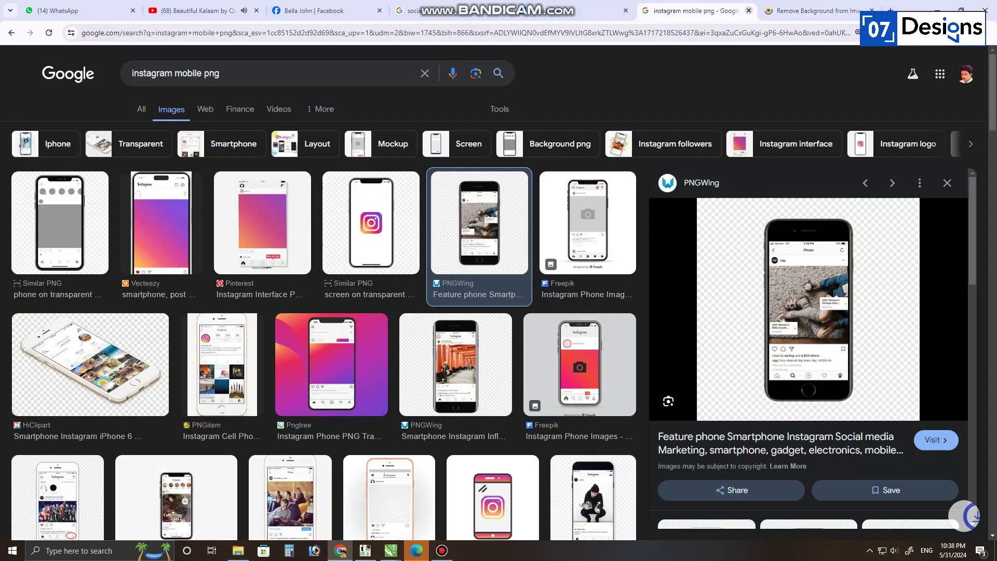
pyautogui.click(949, 33)
pyautogui.click(919, 75)
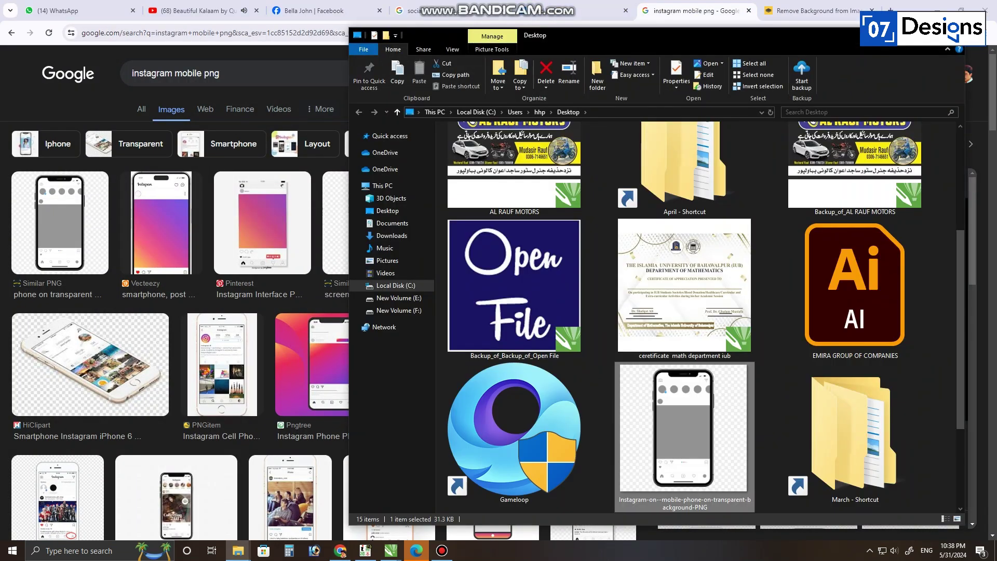
# Step: Upload the phone PNG to remove.bg and return to the 'instagram mobile png' results
pyautogui.click(862, 16)
pyautogui.hotkey('ctrl', 'v')
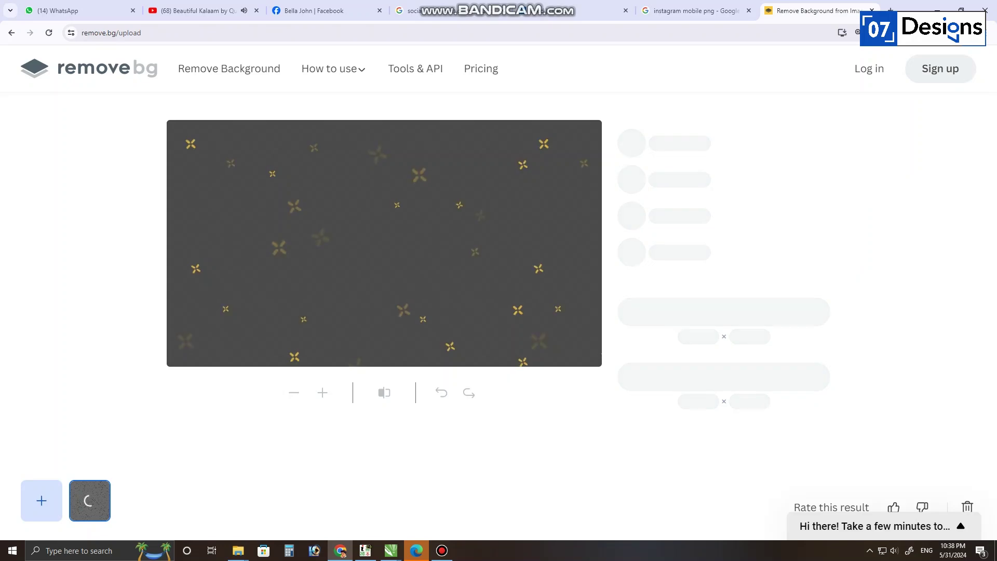
pyautogui.hotkey('alt', 'Tab')
pyautogui.hotkey('alt', 'Tab')
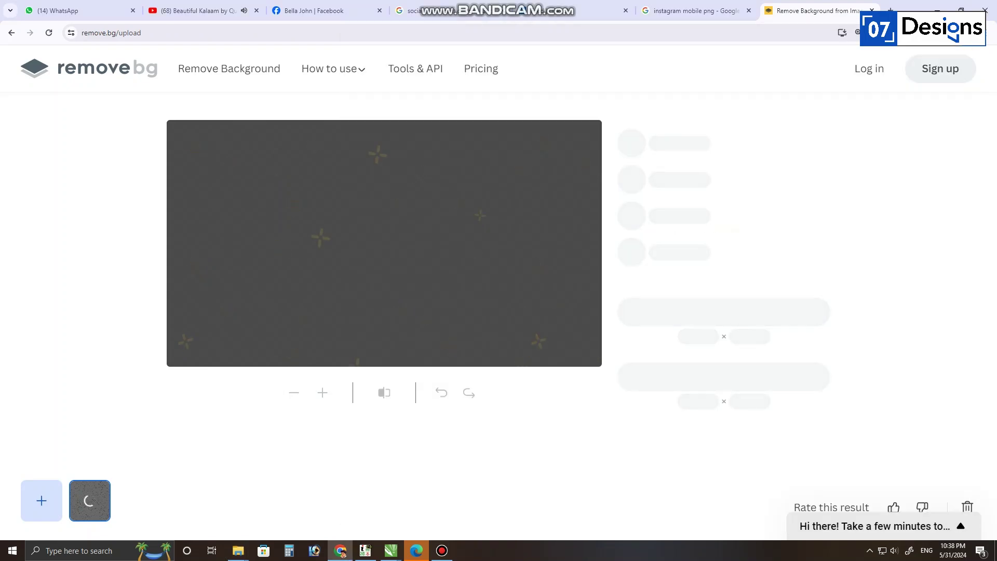
pyautogui.hotkey('alt', 'Tab')
pyautogui.hotkey('alt', 'Tab')
pyautogui.hotkey('alt', 'Tab')
pyautogui.hotkey('alt', 'Tab')
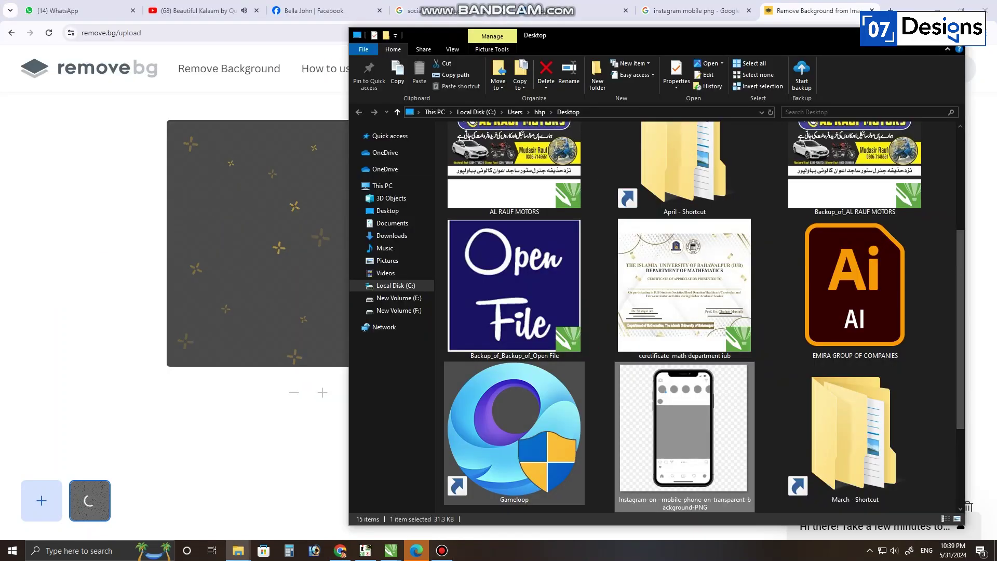
pyautogui.hotkey('alt', 'Tab')
pyautogui.hotkey('alt', 'Tab')
pyautogui.hotkey('alt', 'Tab')
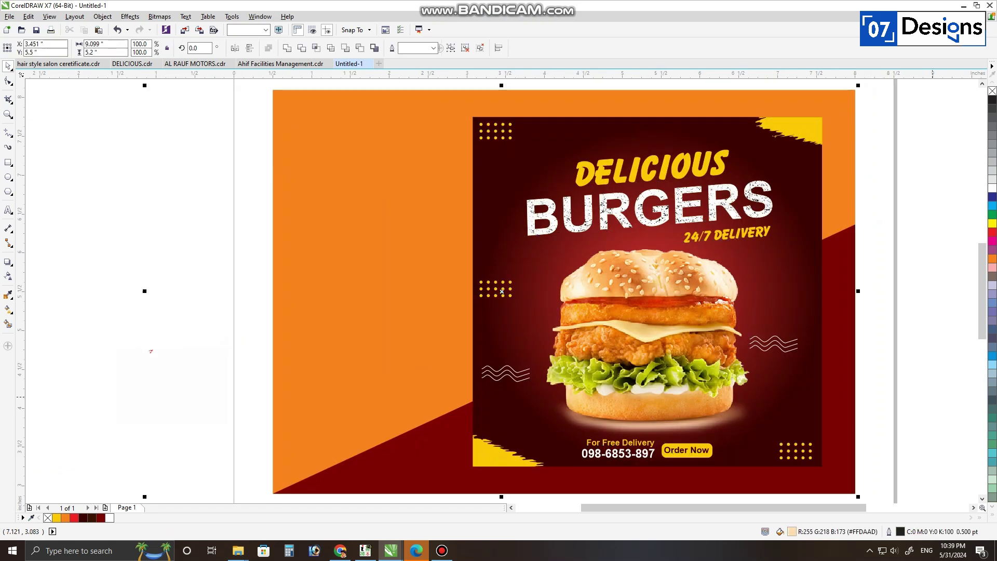
pyautogui.hotkey('alt', 'Tab')
pyautogui.hotkey('ctrl', 'shift', 'Tab')
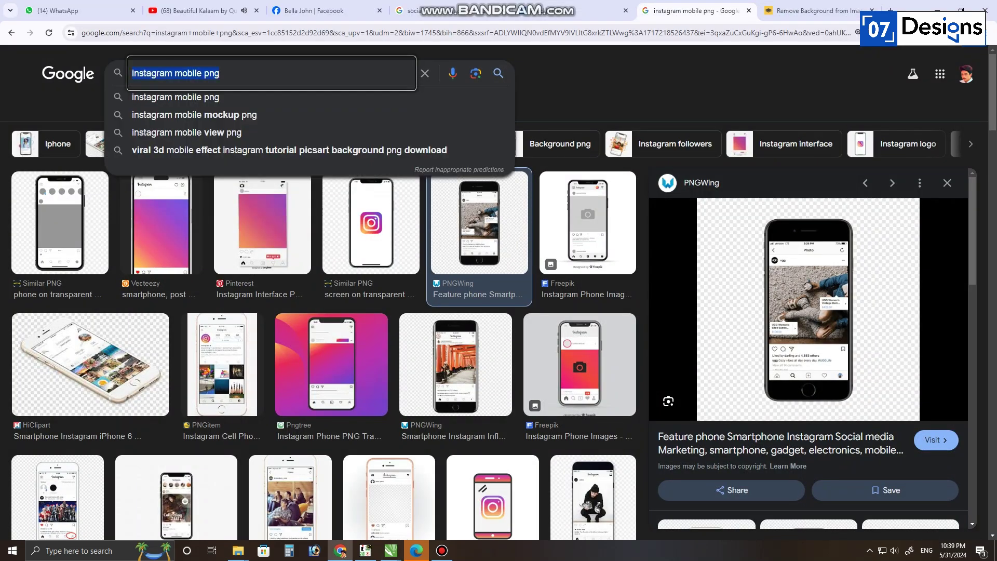
# Step: Search Google Images for '50 % off'
pyautogui.write('50 ')
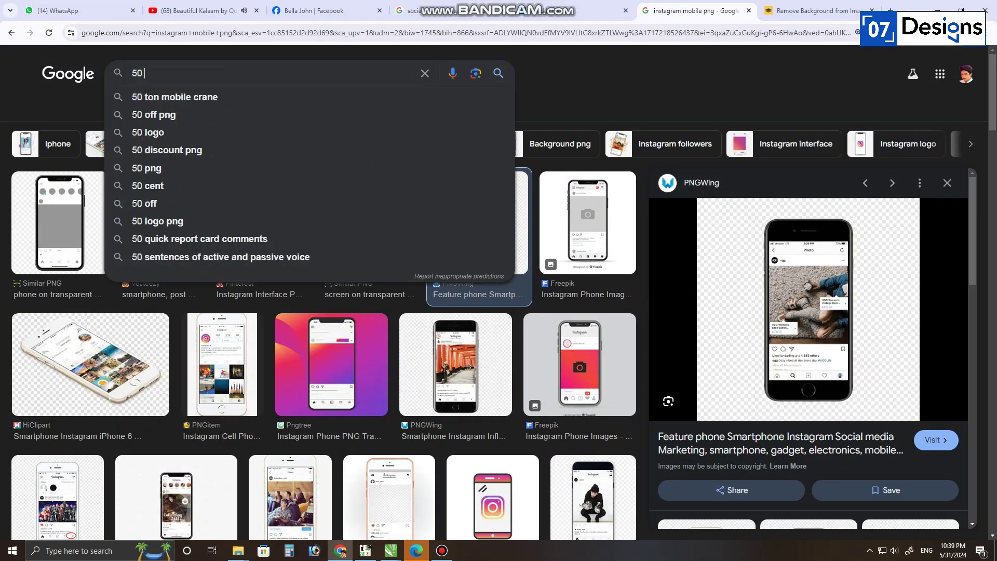
pyautogui.write('% off')
pyautogui.press('Return')
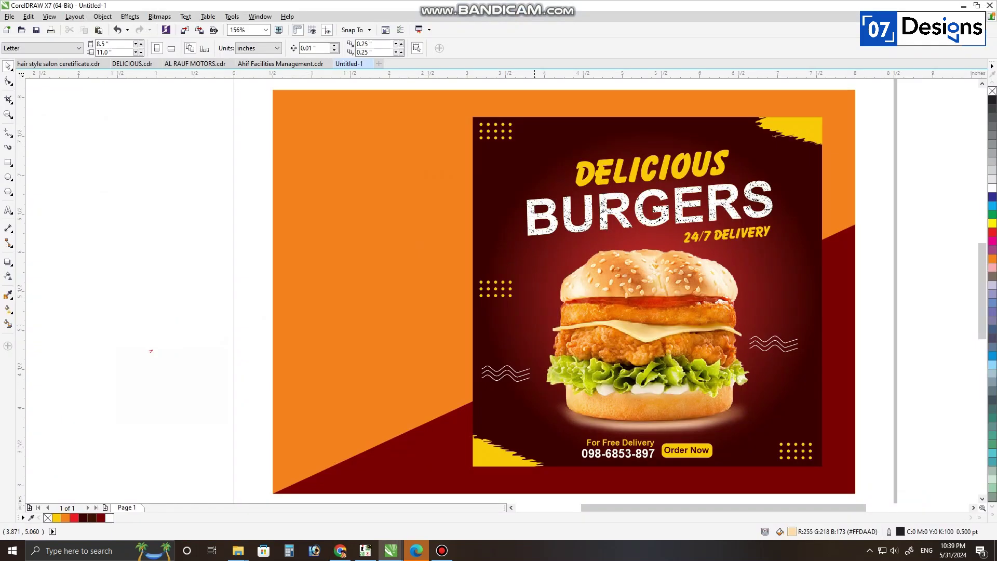
# Step: Paste the 50% OFF image at 5% right of the burger, trace it, and delete the bitmap
pyautogui.hotkey('ctrl', 'v')
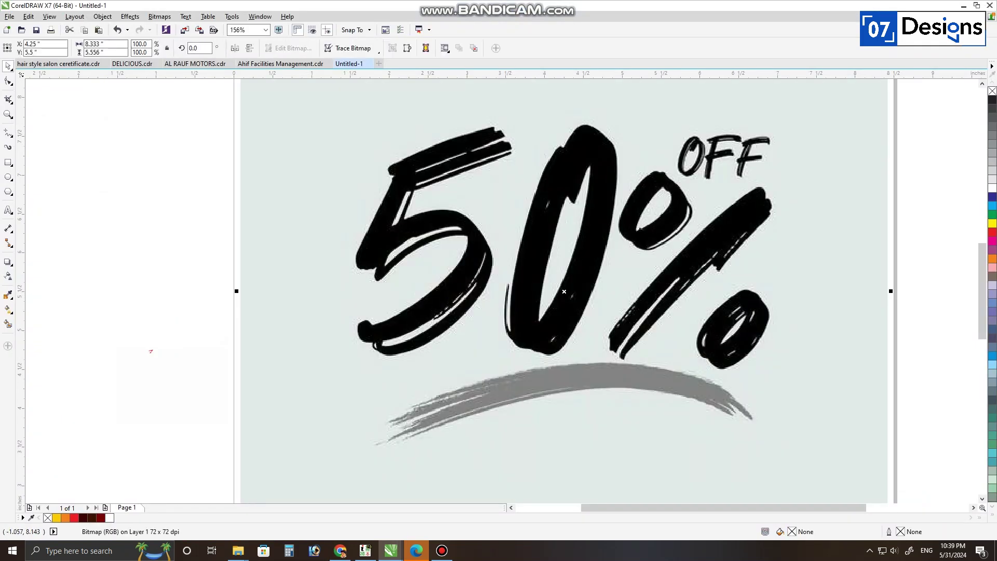
pyautogui.press('Return')
pyautogui.moveTo(564, 292); pyautogui.dragTo(761, 298)
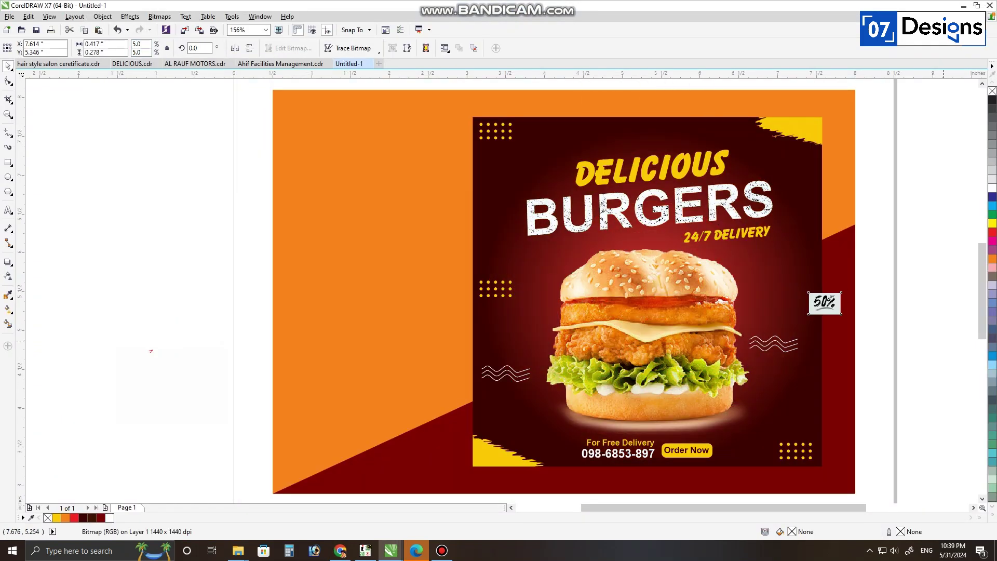
pyautogui.hotkey('shift', 'F2')
pyautogui.scroll(-1, 604, 309)
pyautogui.moveTo(604, 309); pyautogui.dragTo(544, 333)
pyautogui.click(681, 291)
pyautogui.press('Delete')
# Step: Ungroup the traced shapes, delete the pale background, and line up the 0's highlight
pyautogui.click(543, 312)
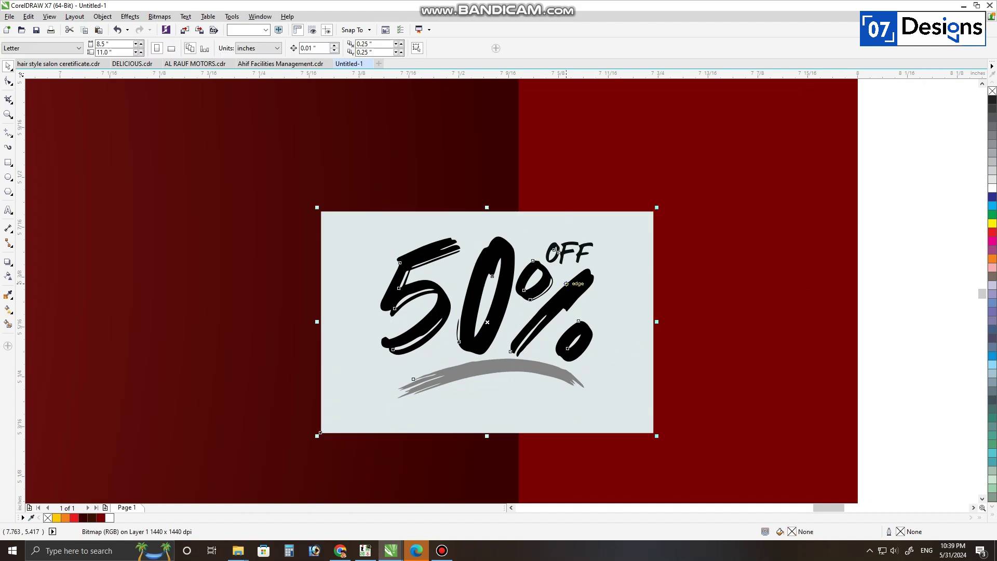
pyautogui.hotkey('ctrl', 'u')
pyautogui.click(454, 296)
pyautogui.press('Delete')
pyautogui.moveTo(487, 300); pyautogui.dragTo(496, 254)
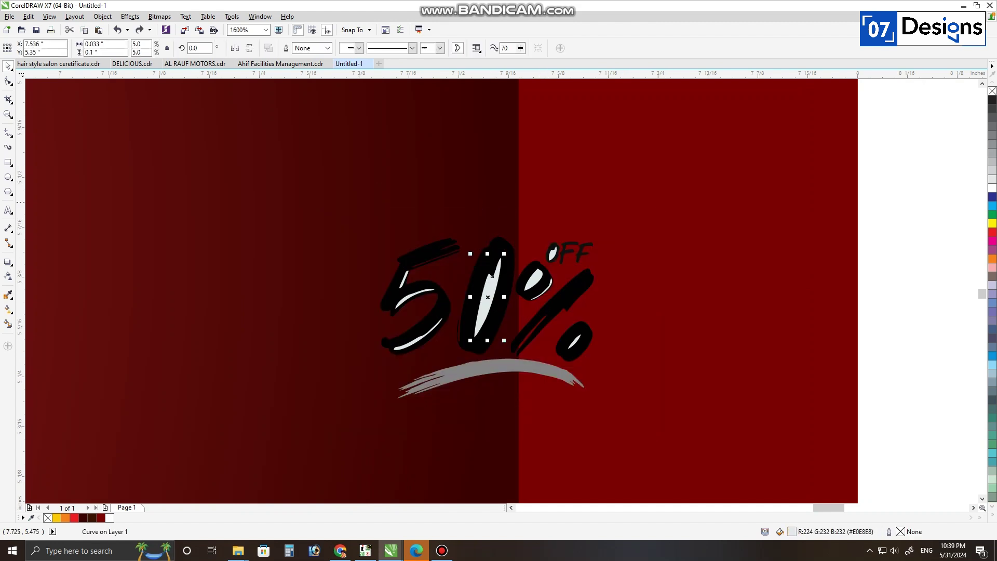
pyautogui.keyDown('shift'); pyautogui.click(533, 280); pyautogui.keyUp('shift')
pyautogui.click(489, 297)
pyautogui.keyDown('shift'); pyautogui.click(499, 249); pyautogui.keyUp('shift')
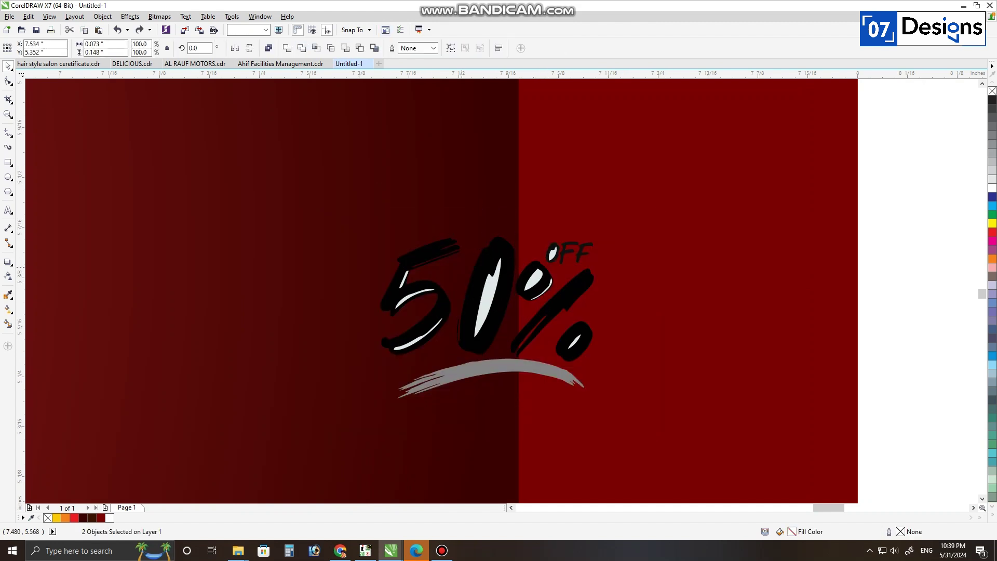
pyautogui.hotkey('ctrl', 'l')
# Step: Weld the pieces of the 0, the 5 and the % into single shapes
pyautogui.click(462, 267)
pyautogui.click(415, 296)
pyautogui.moveTo(480, 198); pyautogui.dragTo(366, 369)
pyautogui.hotkey('ctrl', 'l')
pyautogui.click(534, 279)
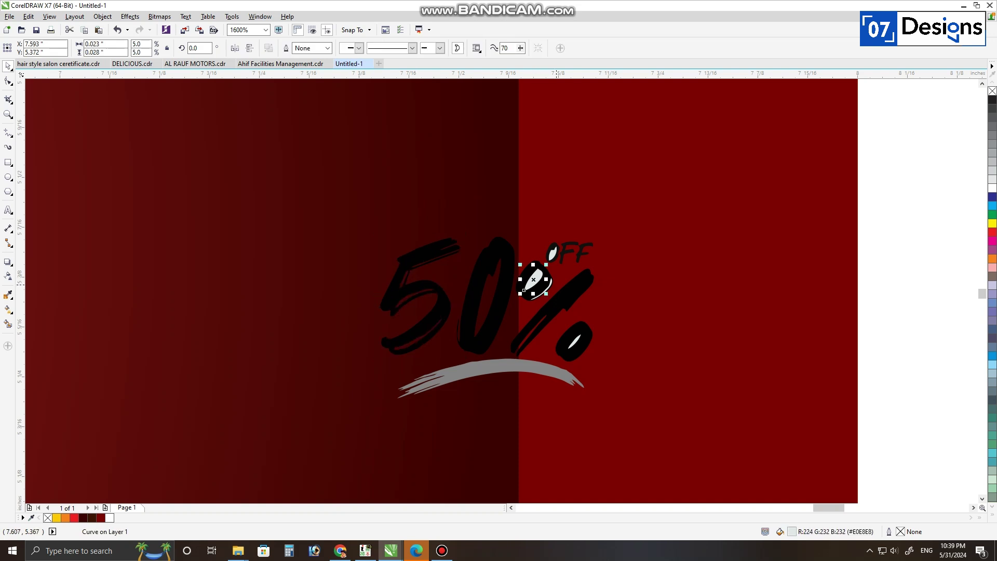
pyautogui.moveTo(490, 265); pyautogui.dragTo(480, 257)
pyautogui.hotkey('ctrl', 'l')
pyautogui.keyDown('shift'); pyautogui.click(469, 259); pyautogui.keyUp('shift')
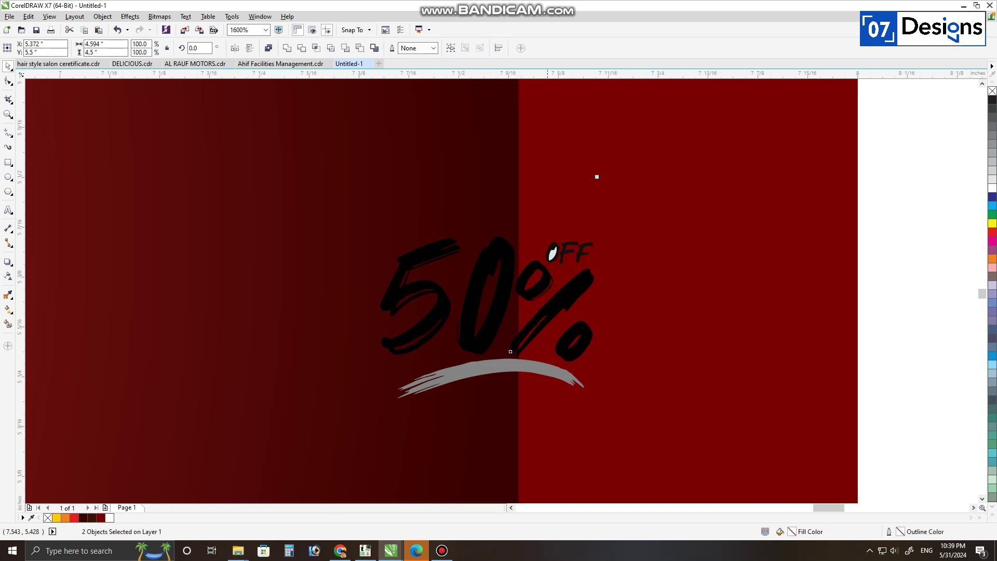
pyautogui.click(480, 271)
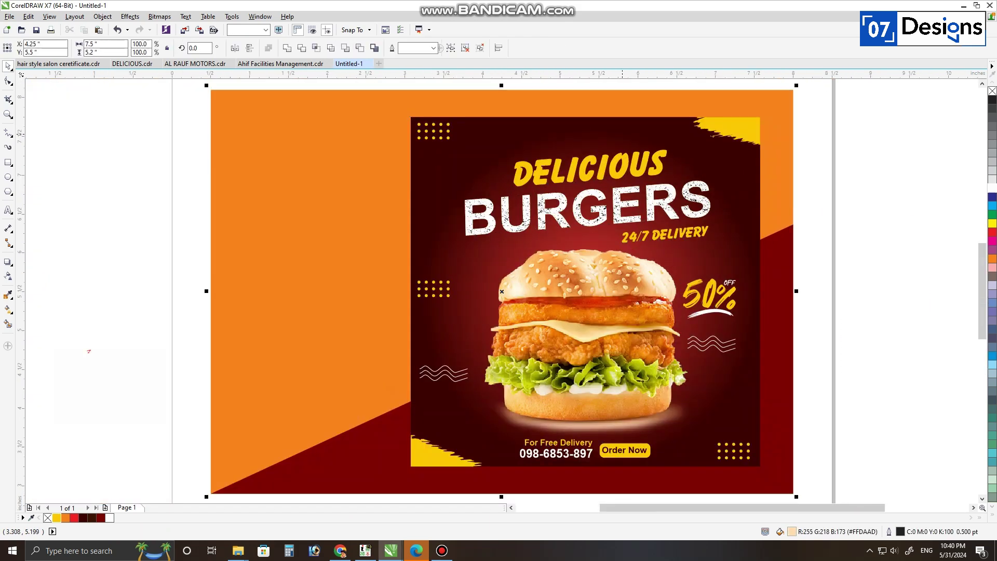
pyautogui.hotkey('alt', 'Tab')
# Step: Copy the black phone mockup image into remove.bg and download the 500×500 transparent PNG
pyautogui.hotkey('ctrl', 'Tab')
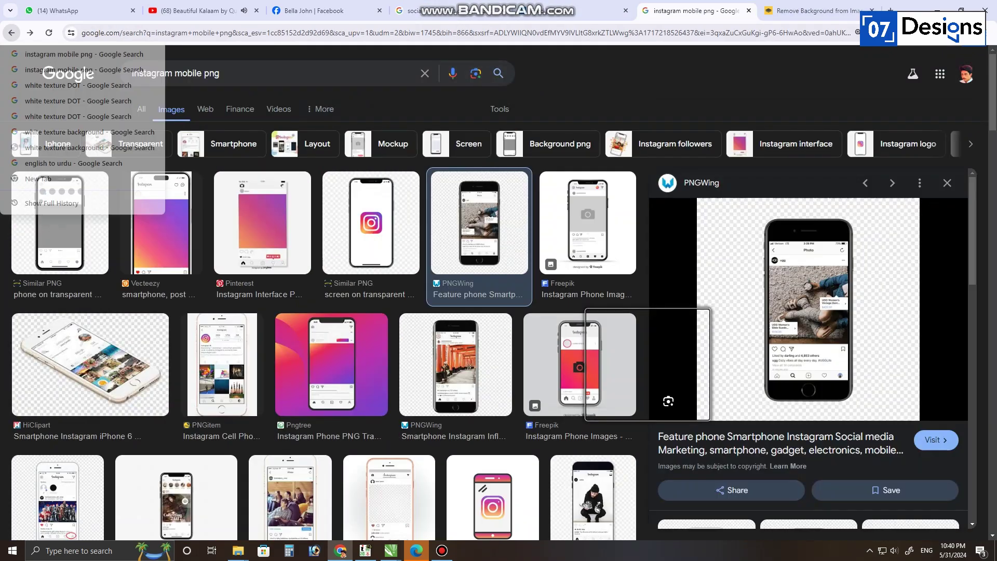
pyautogui.rightClick(812, 318)
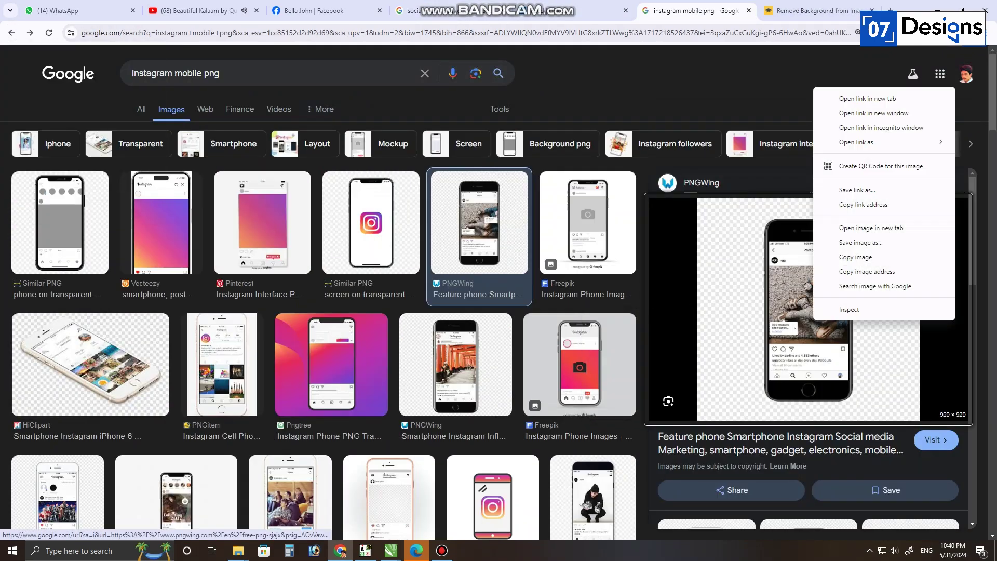
pyautogui.click(851, 256)
pyautogui.hotkey('ctrl', 'Tab')
pyautogui.hotkey('ctrl', 'v')
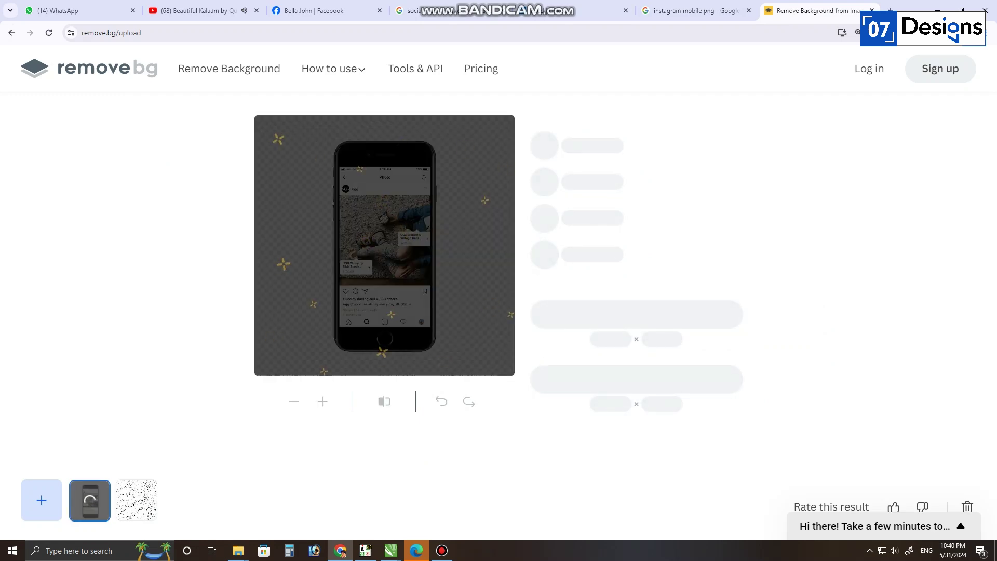
pyautogui.press('Right')
pyautogui.press('Left')
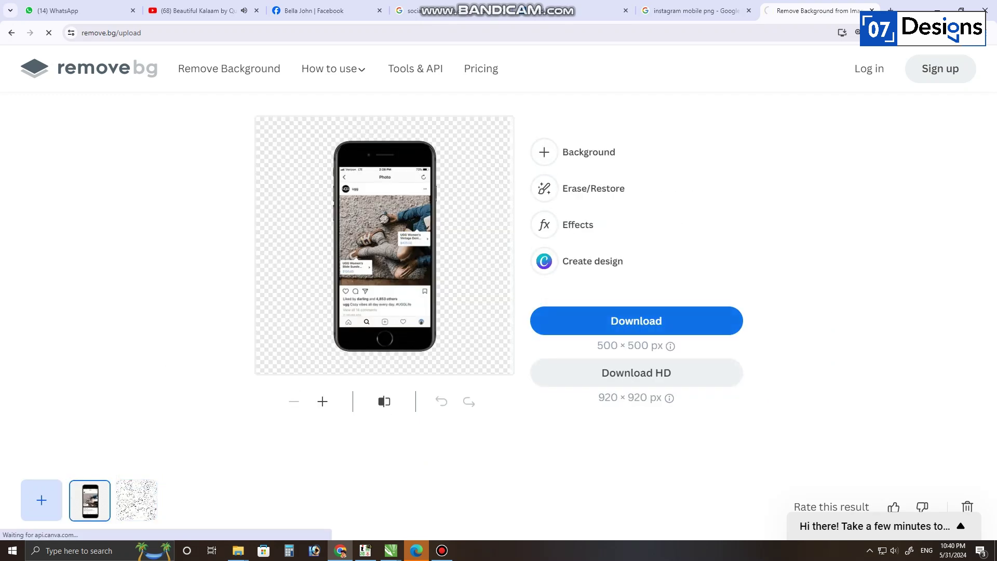
pyautogui.press('Return')
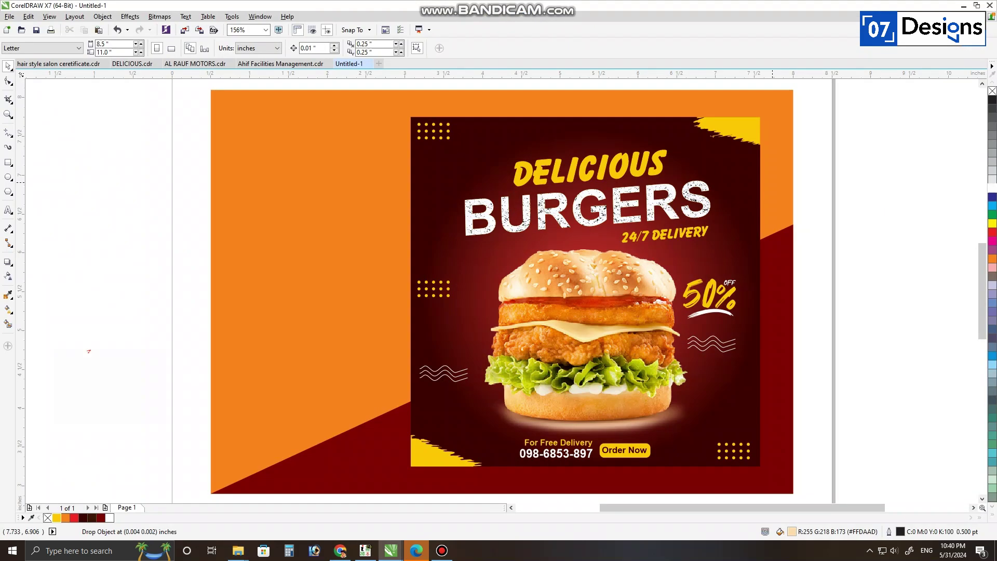
# Step: Import the phone PNG left of the poster and stretch the orange background's left nodes outward
pyautogui.moveTo(772, 183); pyautogui.dragTo(851, 226)
pyautogui.scroll(-2, 587, 302)
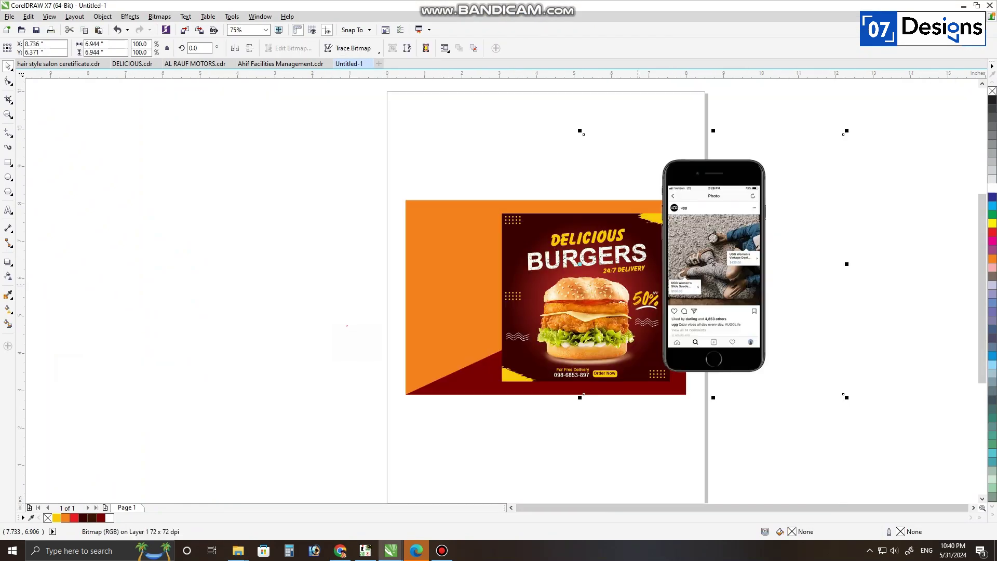
pyautogui.moveTo(712, 265); pyautogui.dragTo(438, 289)
pyautogui.press('F10')
pyautogui.moveTo(650, 142); pyautogui.dragTo(505, 460)
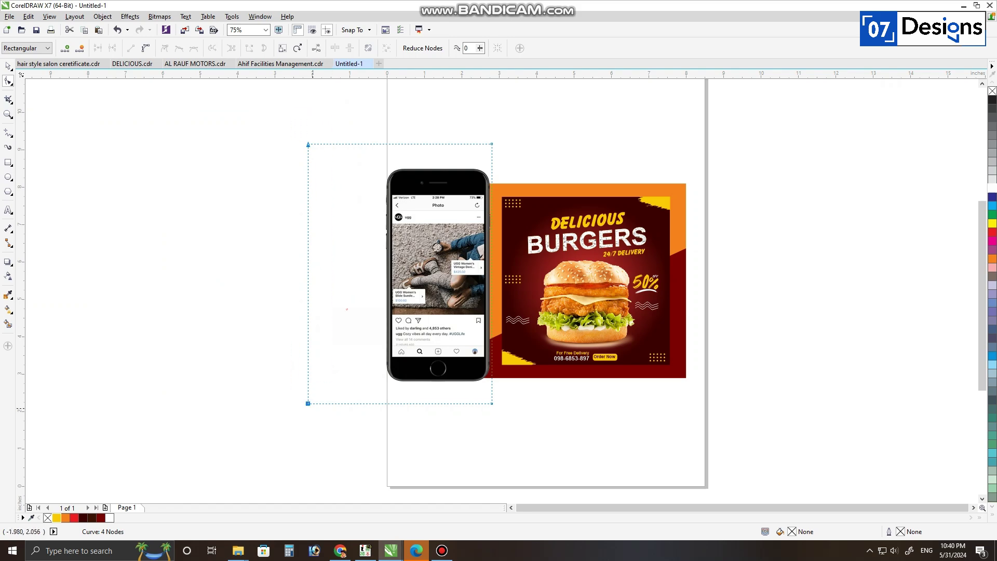
pyautogui.press('space')
# Step: Scale the phone mockup to about 62% and position it on the orange area
pyautogui.moveTo(493, 406); pyautogui.dragTo(464, 344)
pyautogui.scroll(1, 455, 309)
pyautogui.moveTo(456, 309); pyautogui.dragTo(490, 310)
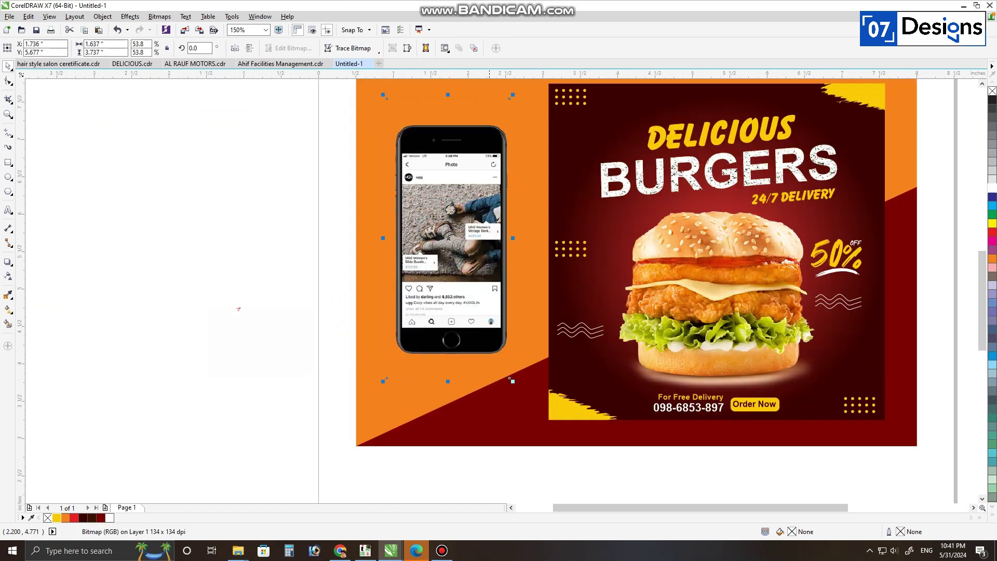
pyautogui.press('F10')
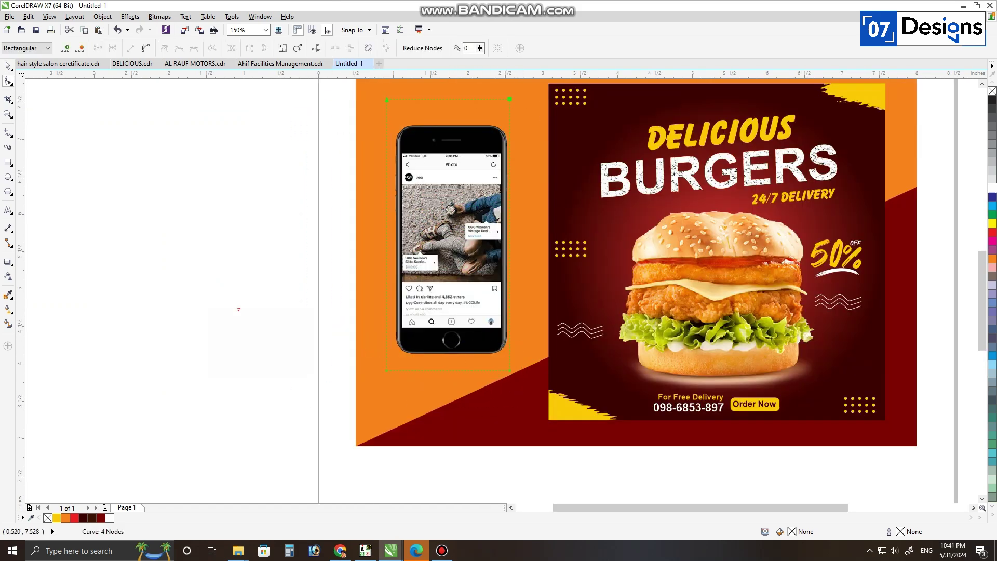
pyautogui.press('space')
pyautogui.scroll(-1, 521, 264)
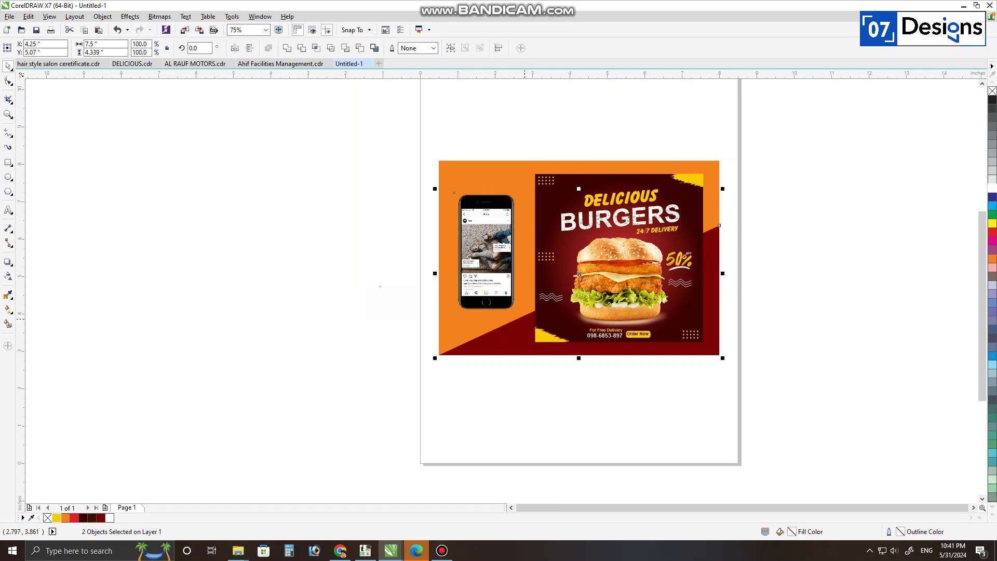
pyautogui.click(522, 321)
pyautogui.moveTo(522, 322); pyautogui.dragTo(523, 329)
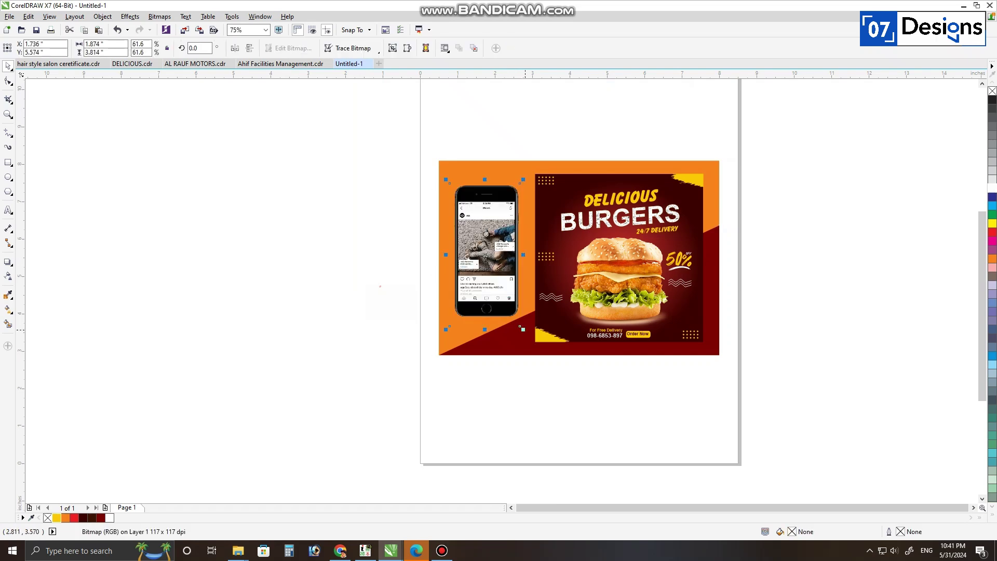
# Step: Draw a thin bar left of BURGERS and convert it into a tapered curve (Ctrl+Q)
pyautogui.press('F6')
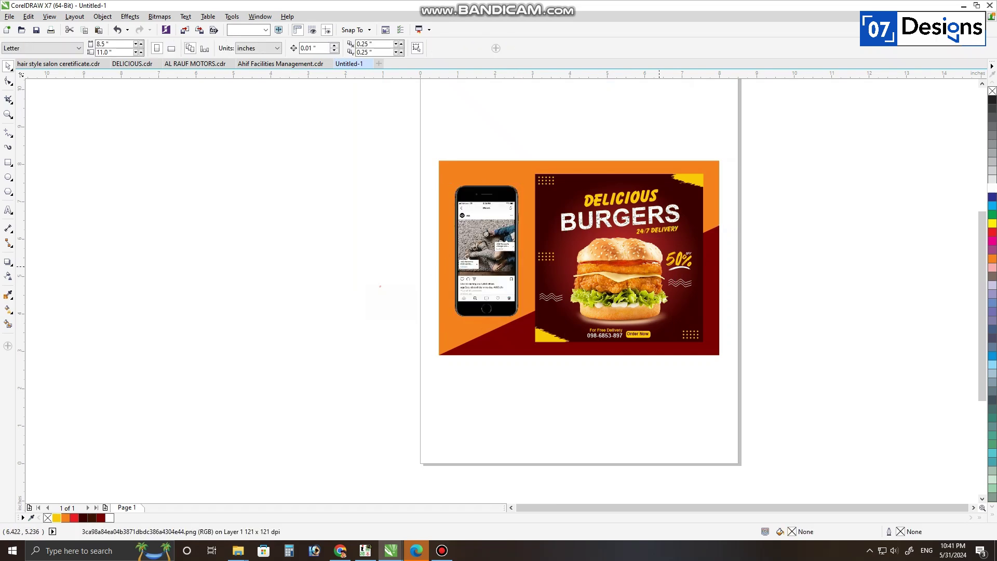
pyautogui.scroll(3, 553, 223)
pyautogui.scroll(-1, 553, 222)
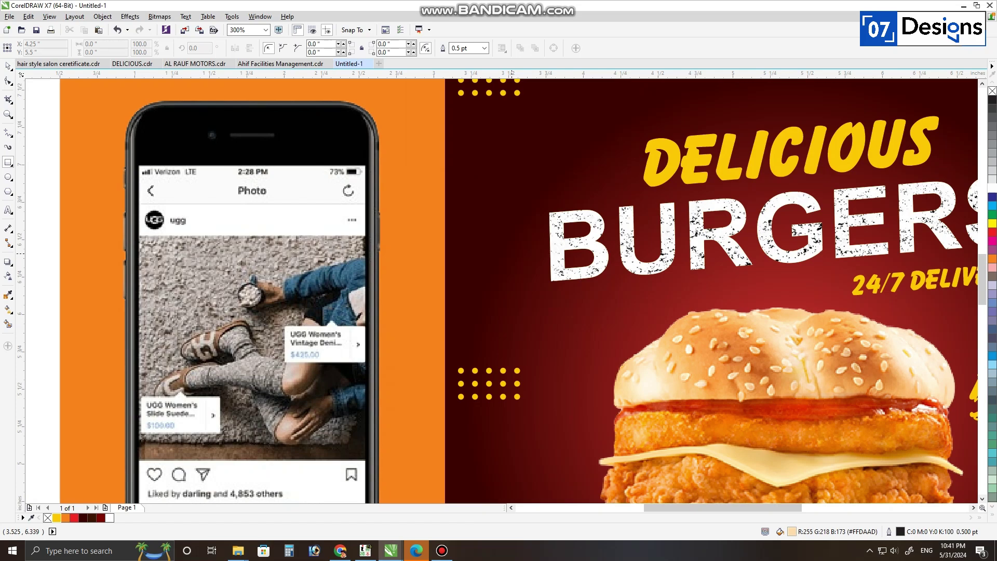
pyautogui.scroll(1, 513, 262)
pyautogui.scroll(1, 548, 204)
pyautogui.moveTo(555, 224); pyautogui.dragTo(537, 263)
pyautogui.hotkey('ctrl', 'q')
pyautogui.press('F10')
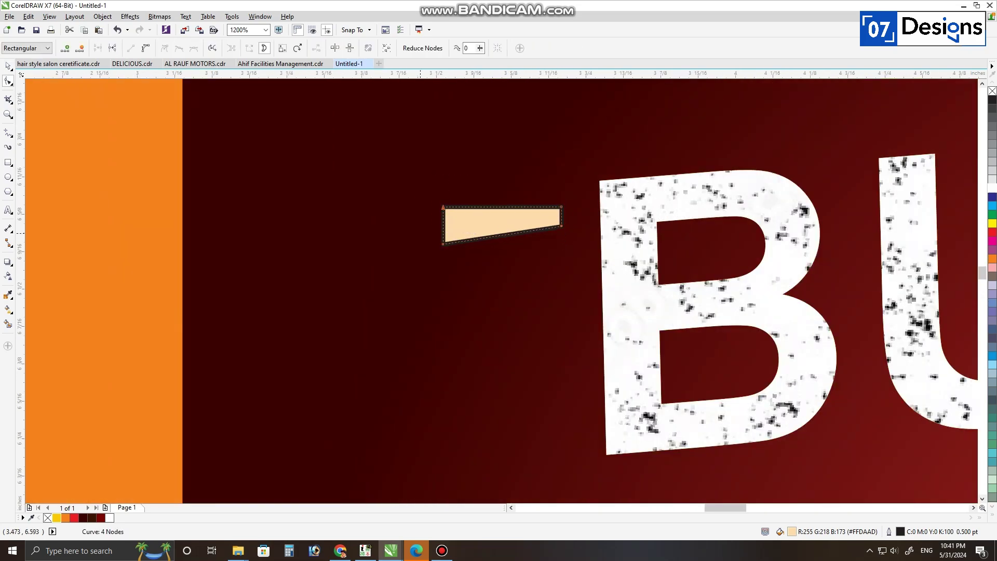
pyautogui.press('space')
pyautogui.scroll(-2, 459, 229)
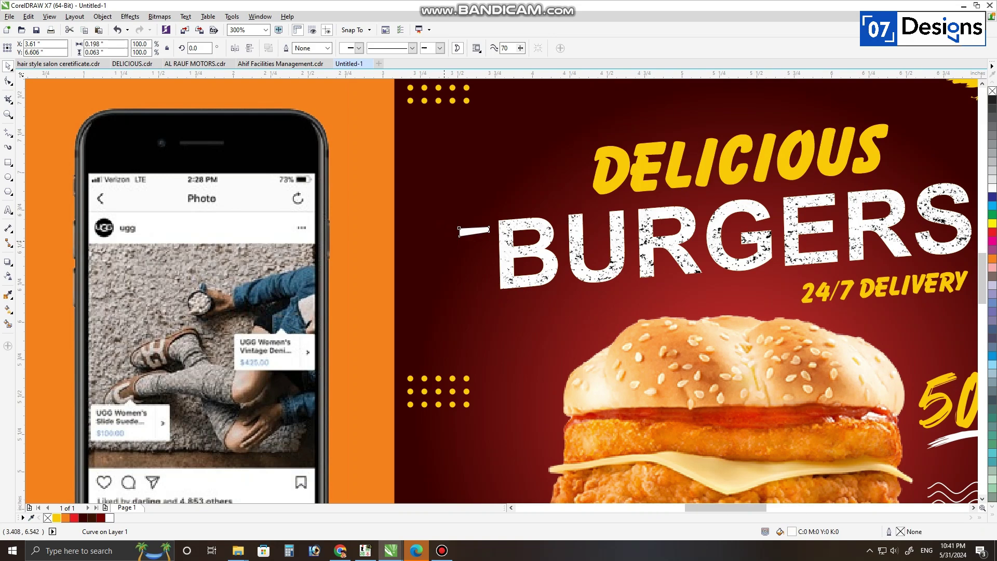
pyautogui.scroll(1, 460, 229)
pyautogui.scroll(1, 506, 188)
# Step: Make the tapered wedge white and tilt it slightly upward
pyautogui.click(530, 250)
pyautogui.press('F11')
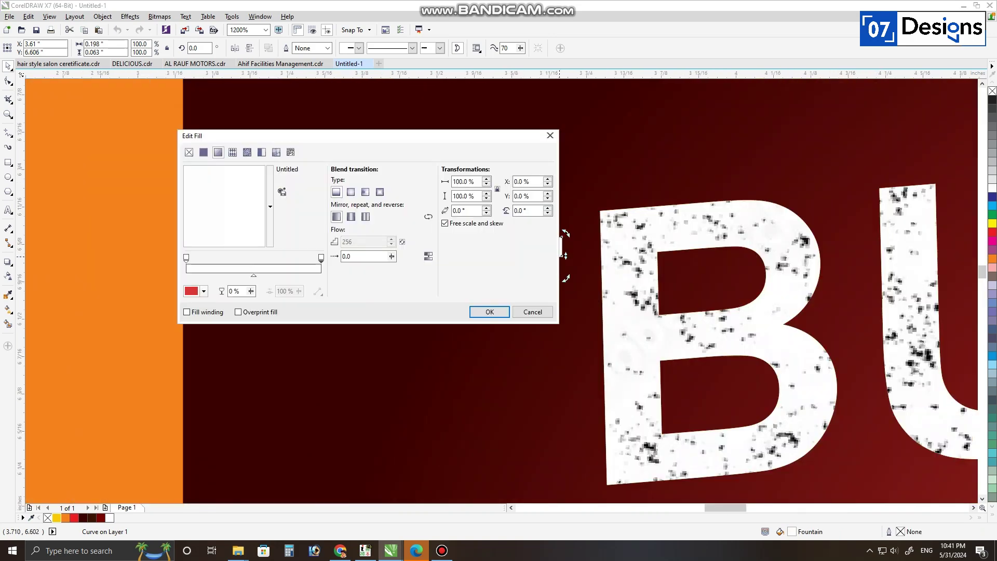
pyautogui.press('Escape')
pyautogui.press('F10')
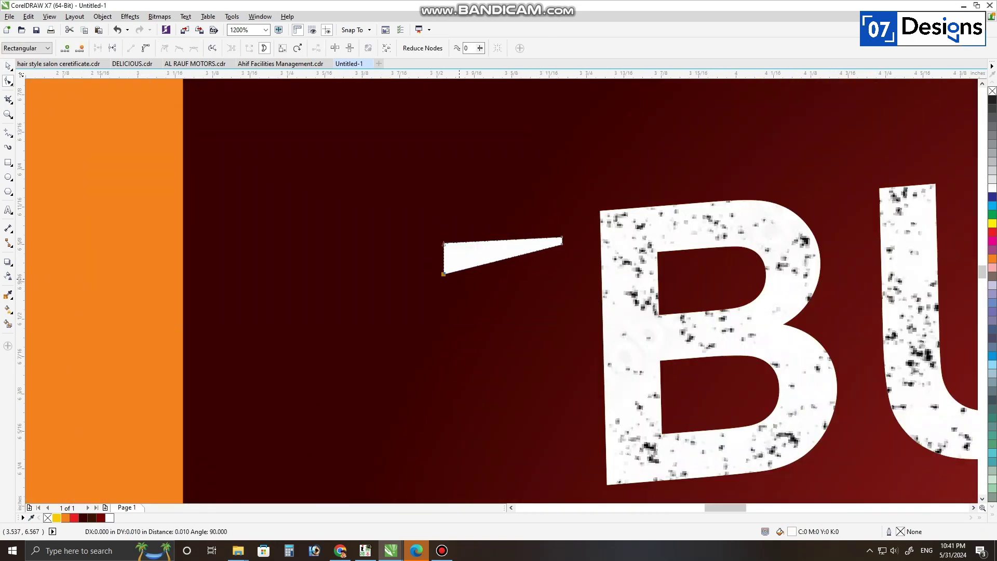
pyautogui.press('space')
pyautogui.click(505, 249)
pyautogui.moveTo(565, 233); pyautogui.dragTo(525, 234)
# Step: Add copies of the wedge below it, mirroring the lowest one vertically
pyautogui.moveTo(525, 234); pyautogui.dragTo(525, 272)
pyautogui.rightClick(525, 273)
pyautogui.moveTo(554, 223); pyautogui.dragTo(514, 310)
pyautogui.hotkey('ctrl', 'z')
pyautogui.moveTo(521, 268); pyautogui.dragTo(521, 310)
pyautogui.hotkey('ctrl', 'z')
pyautogui.moveTo(520, 233); pyautogui.dragTo(666, 326)
pyautogui.rightClick(521, 320)
pyautogui.click(250, 48)
# Step: Group the three wedges (Ctrl+G) and place a copy right of BURGERS
pyautogui.scroll(-1, 521, 272)
pyautogui.hotkey('ctrl', 'g')
pyautogui.scroll(-2, 506, 327)
pyautogui.moveTo(763, 300); pyautogui.dragTo(778, 299)
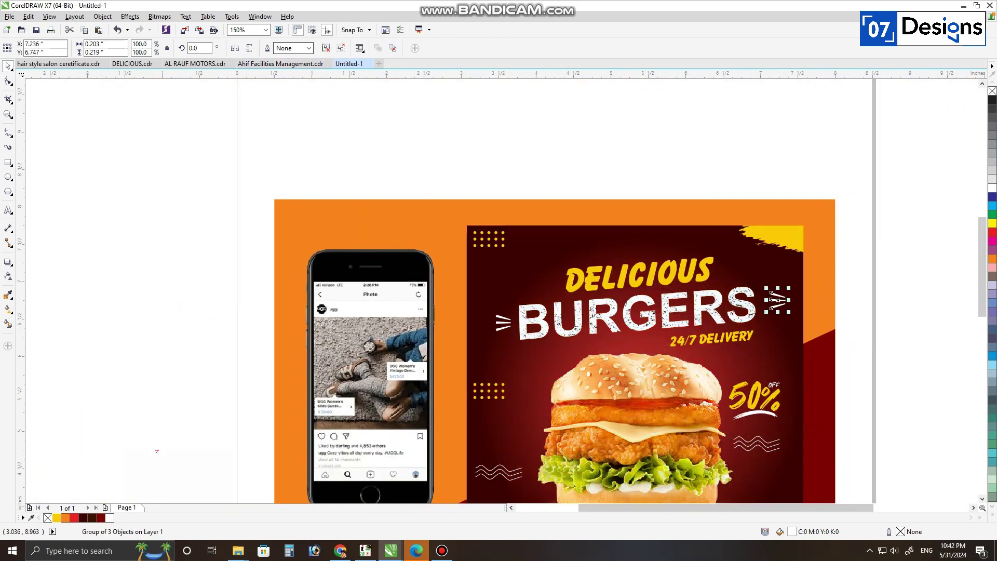
# Step: Nudge the right-side speed-line wedges slightly to the left
pyautogui.click(716, 156)
pyautogui.scroll(-1, 725, 251)
pyautogui.moveTo(806, 216); pyautogui.dragTo(529, 459)
pyautogui.hotkey('shift', 'F2')
pyautogui.click(765, 224)
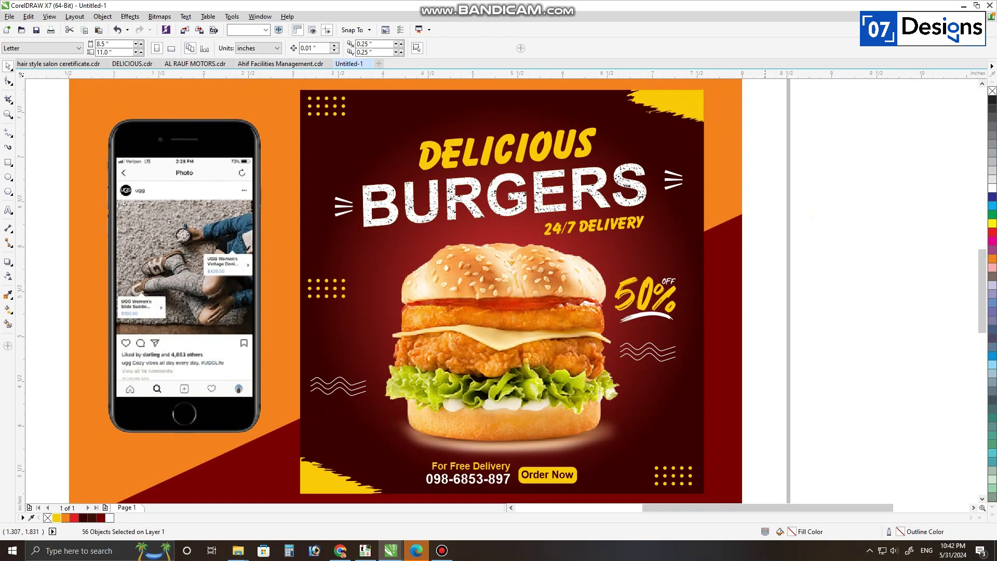
pyautogui.moveTo(748, 140); pyautogui.dragTo(607, 247)
pyautogui.press('Left')
pyautogui.press('Left')
pyautogui.press('Left')
pyautogui.press('Left')
pyautogui.press('Left')
pyautogui.press('Left')
pyautogui.press('Left')
pyautogui.press('Left')
pyautogui.press('Left')
pyautogui.press('Left')
# Step: Group all the poster objects and drop a shrunken copy of the poster
pyautogui.moveTo(749, 85); pyautogui.dragTo(280, 499)
pyautogui.hotkey('ctrl', 'g')
pyautogui.moveTo(572, 346); pyautogui.dragTo(374, 346)
pyautogui.rightClick(374, 346)
pyautogui.moveTo(511, 464); pyautogui.dragTo(375, 328)
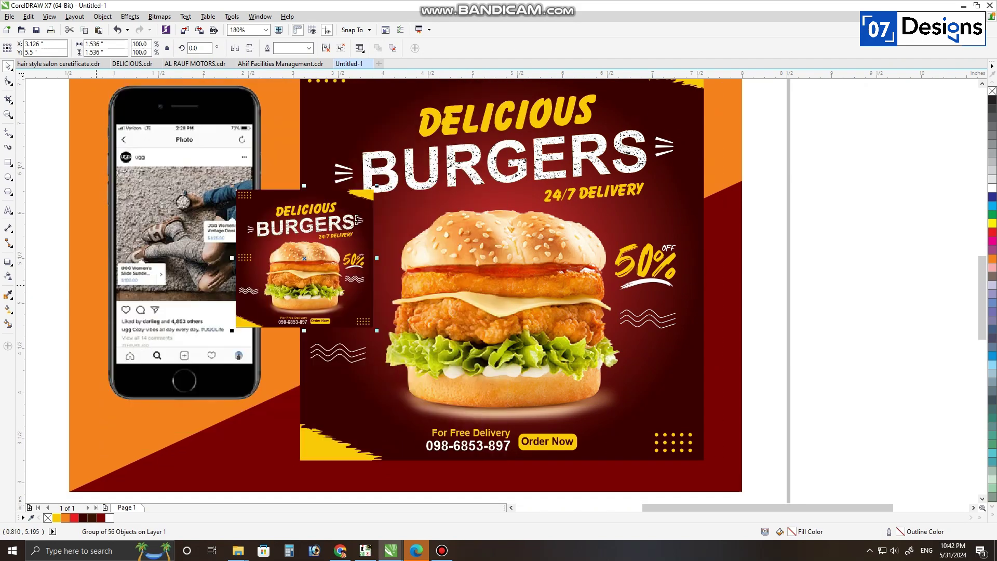
# Step: Move the poster copy onto the phone screen and resize it to the screen width
pyautogui.moveTo(154, 221); pyautogui.dragTo(154, 221)
pyautogui.moveTo(255, 307)
pyautogui.mouseDown()
pyautogui.moveTo(234, 285)
pyautogui.moveTo(258, 303)
pyautogui.moveTo(250, 302)
pyautogui.mouseUp()
pyautogui.scroll(2, 243, 247)
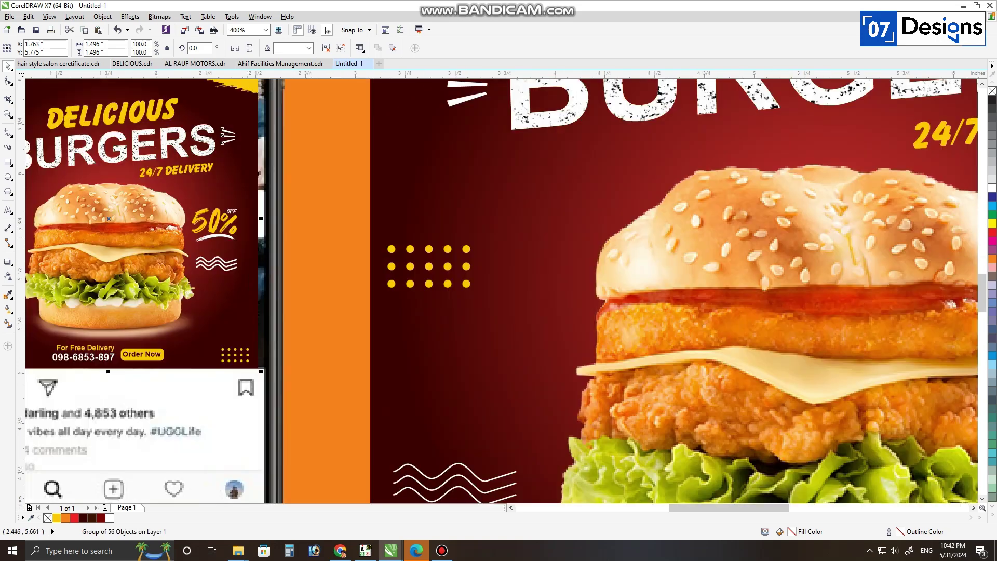
pyautogui.moveTo(265, 219); pyautogui.dragTo(272, 219)
pyautogui.scroll(-2, 418, 281)
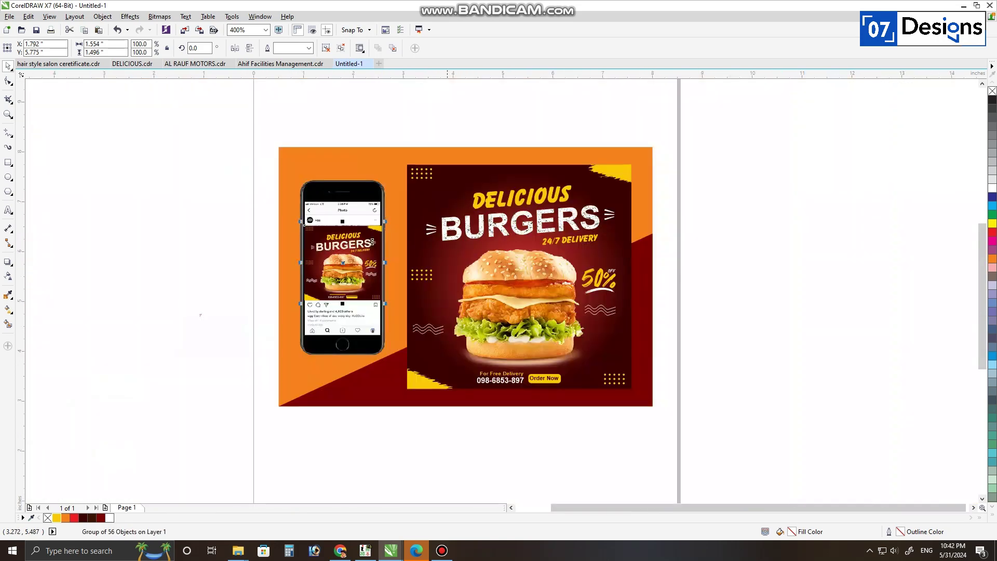
pyautogui.click(200, 313)
pyautogui.scroll(2, 342, 229)
pyautogui.click(393, 327)
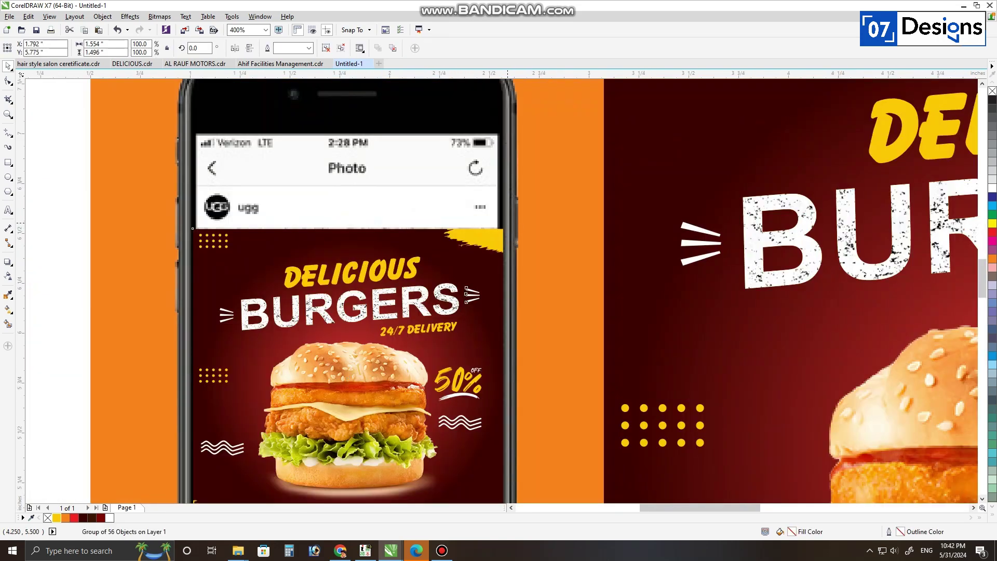
pyautogui.moveTo(505, 226); pyautogui.dragTo(495, 236)
pyautogui.press('Up')
pyautogui.press('Up')
pyautogui.press('Up')
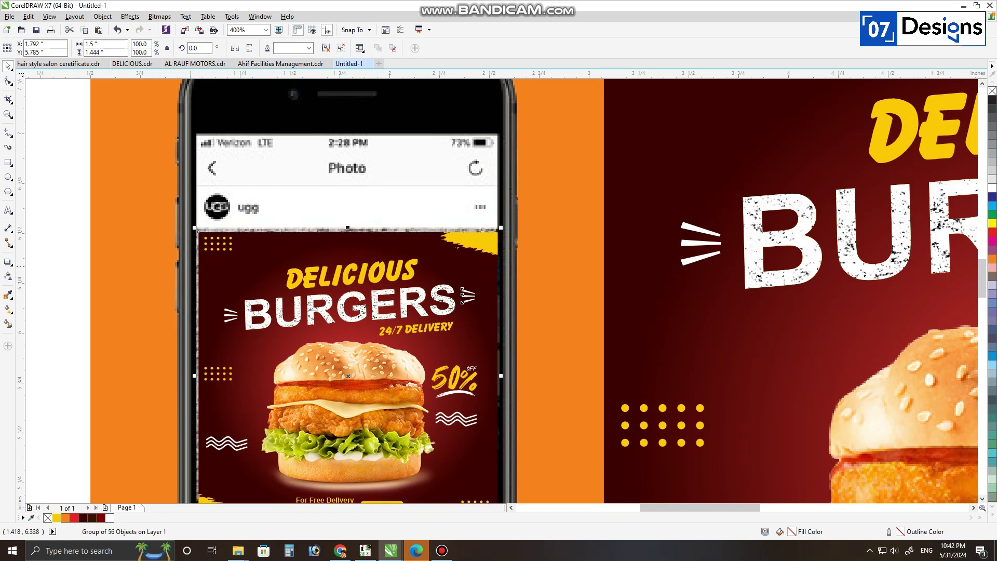
pyautogui.press('Right')
# Step: Stretch the poster copy to the screen edge and down over the photo
pyautogui.scroll(-1, 474, 200)
pyautogui.scroll(1, 482, 291)
pyautogui.scroll(2, 481, 299)
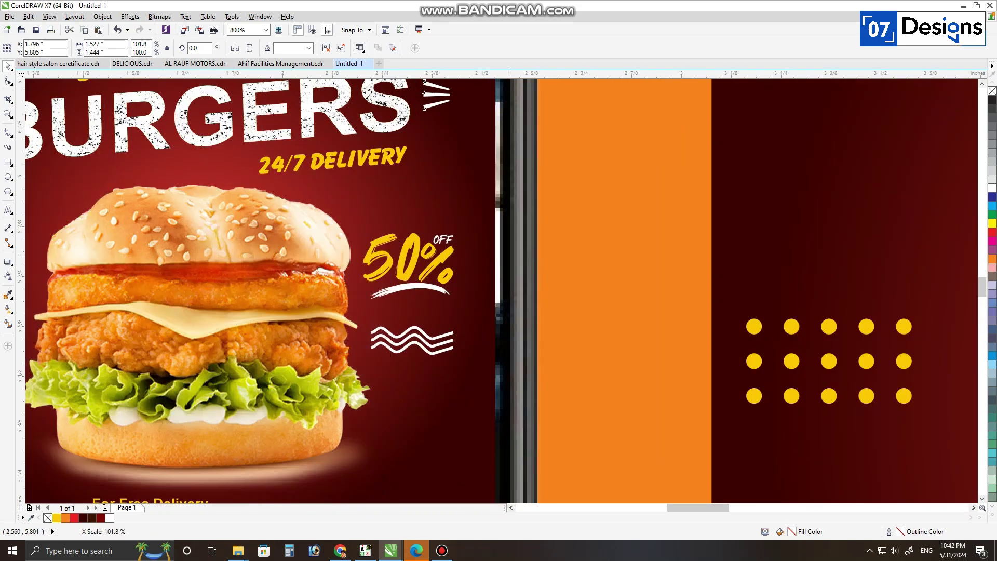
pyautogui.scroll(-2, 524, 173)
pyautogui.hotkey('ctrl', 'z')
pyautogui.scroll(2, 520, 192)
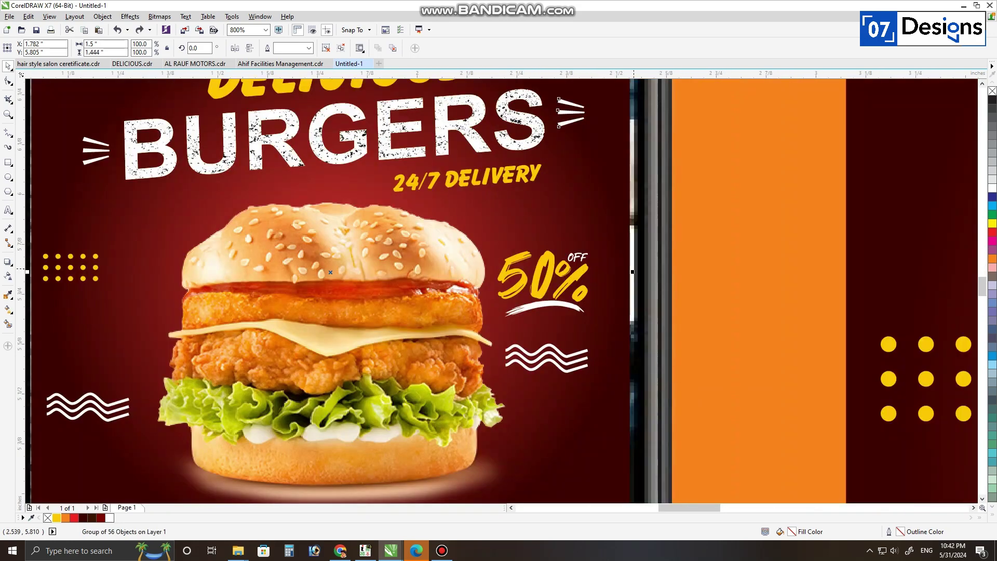
pyautogui.moveTo(630, 272); pyautogui.dragTo(636, 271)
pyautogui.scroll(-2, 631, 181)
pyautogui.scroll(3, 561, 274)
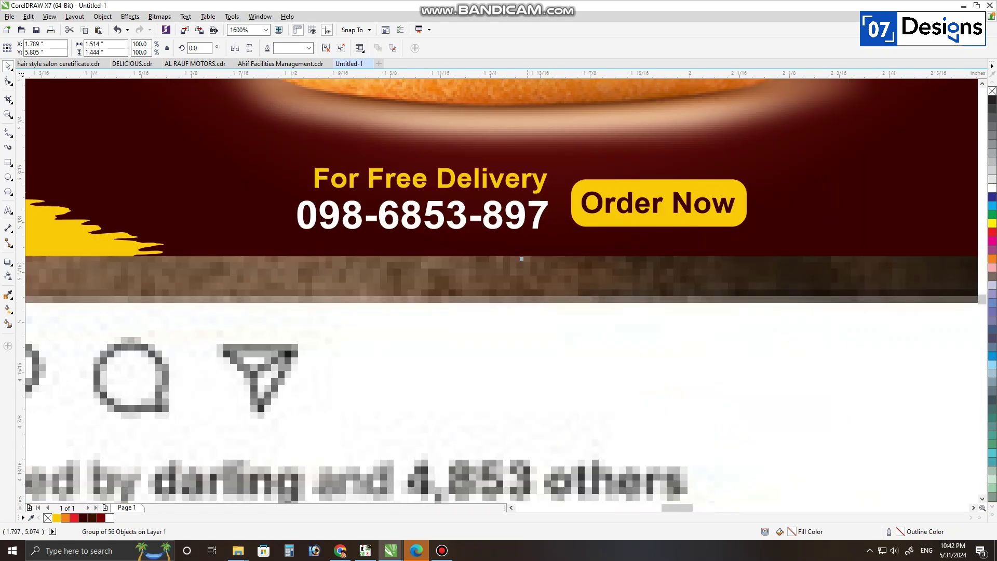
pyautogui.moveTo(521, 256); pyautogui.dragTo(541, 309)
pyautogui.scroll(-5, 524, 316)
pyautogui.click(345, 338)
# Step: Fit all objects in view and check the poster copy on the phone
pyautogui.hotkey('ctrl', 'a')
pyautogui.press('F4')
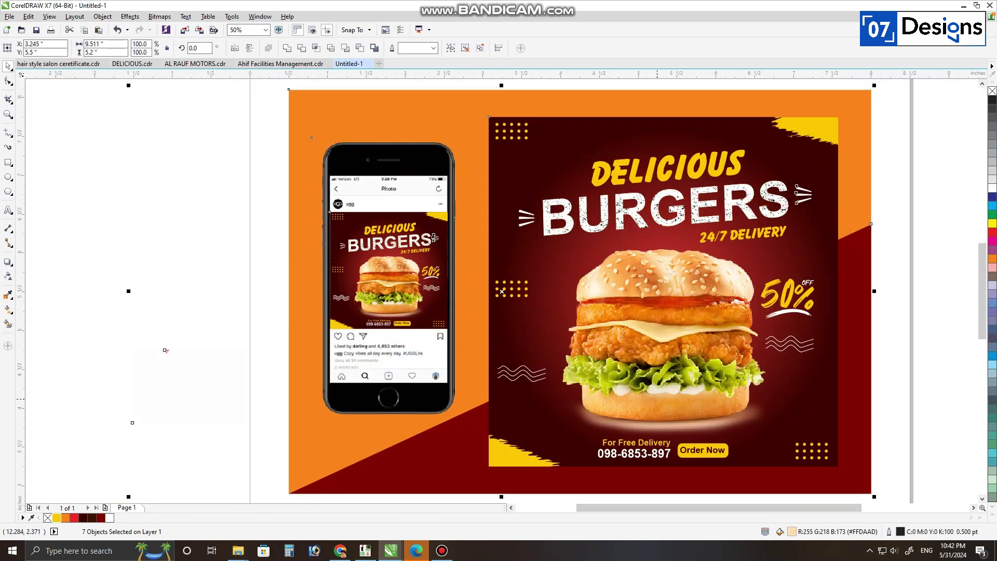
pyautogui.click(414, 273)
pyautogui.click(902, 266)
pyautogui.click(414, 274)
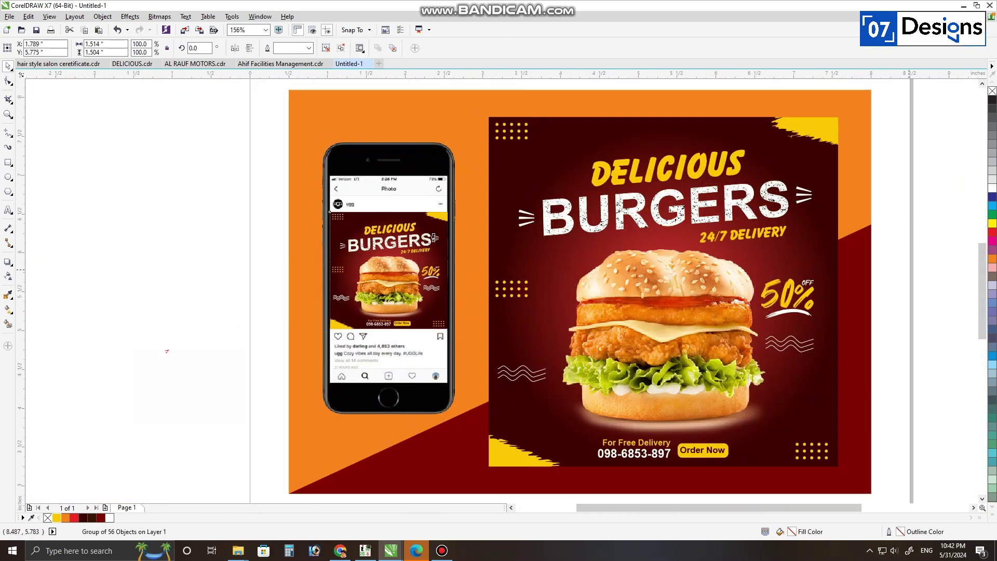
pyautogui.click(902, 266)
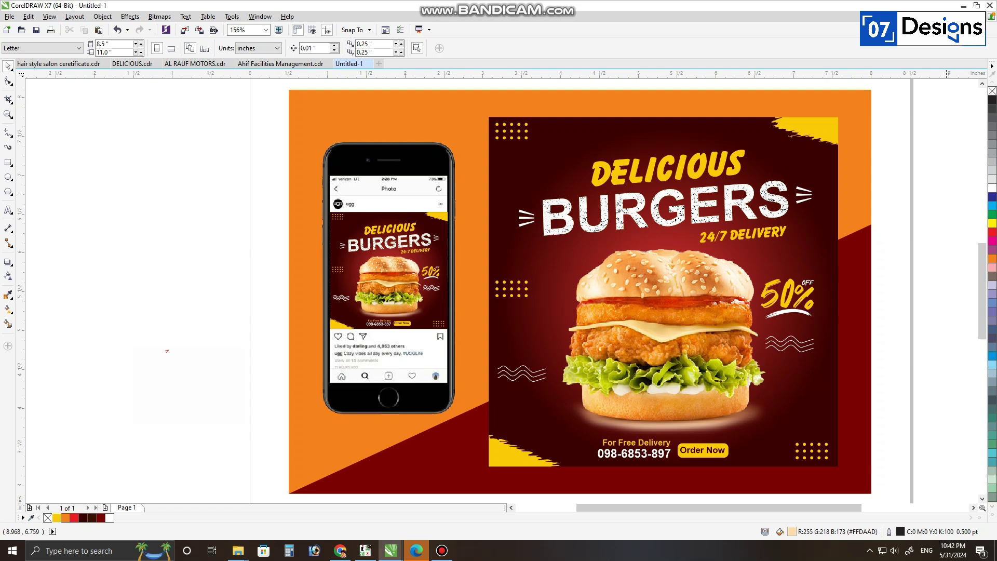
# Step: Delete the stray objects lying off the page to the left of the design
pyautogui.hotkey('ctrl', 'a')
pyautogui.scroll(-1, 501, 331)
pyautogui.press('F4')
pyautogui.click(260, 325)
pyautogui.moveTo(259, 325); pyautogui.dragTo(124, 437)
pyautogui.press('Delete')
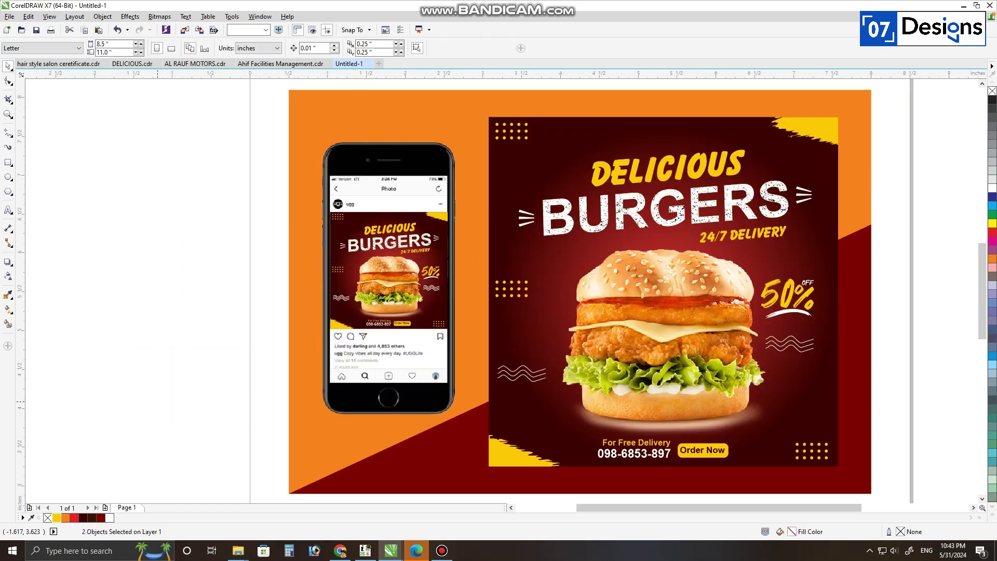